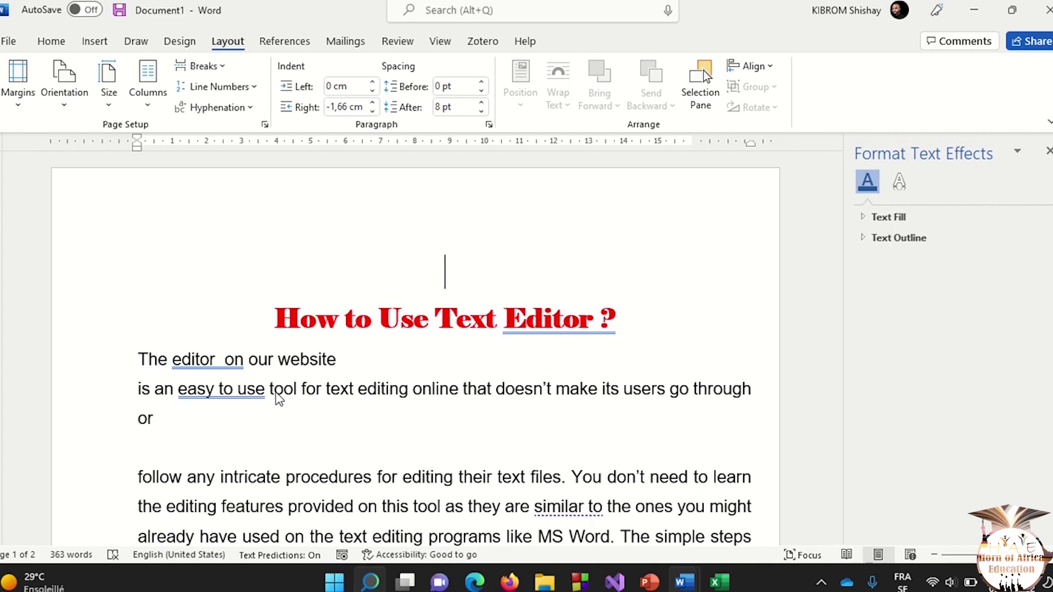
# Step: Open the first page's header for editing and enter the text "Her is our header"
pyautogui.doubleClick(388, 312)
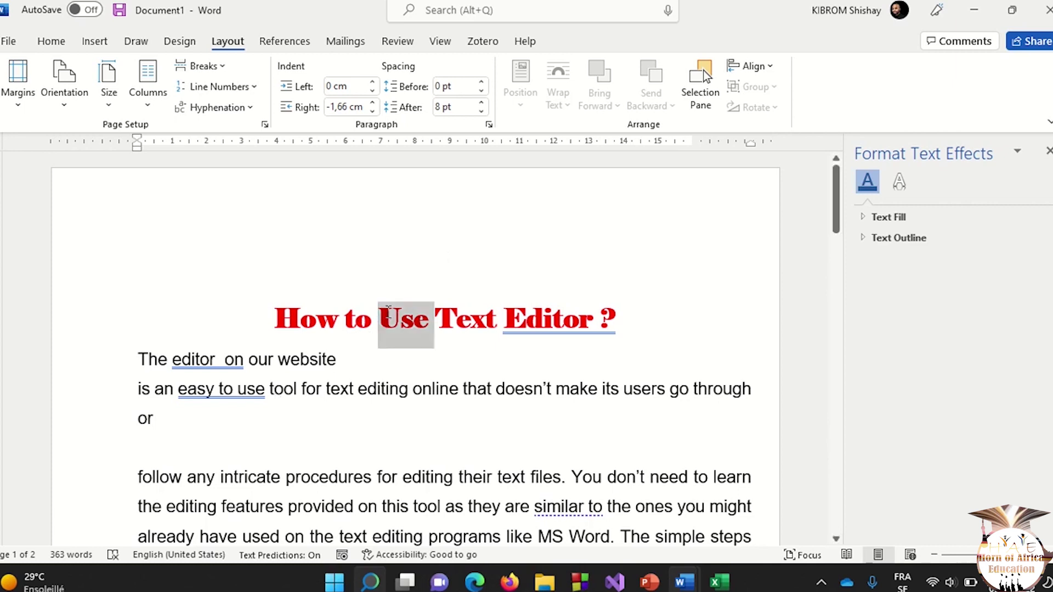
pyautogui.click(388, 311)
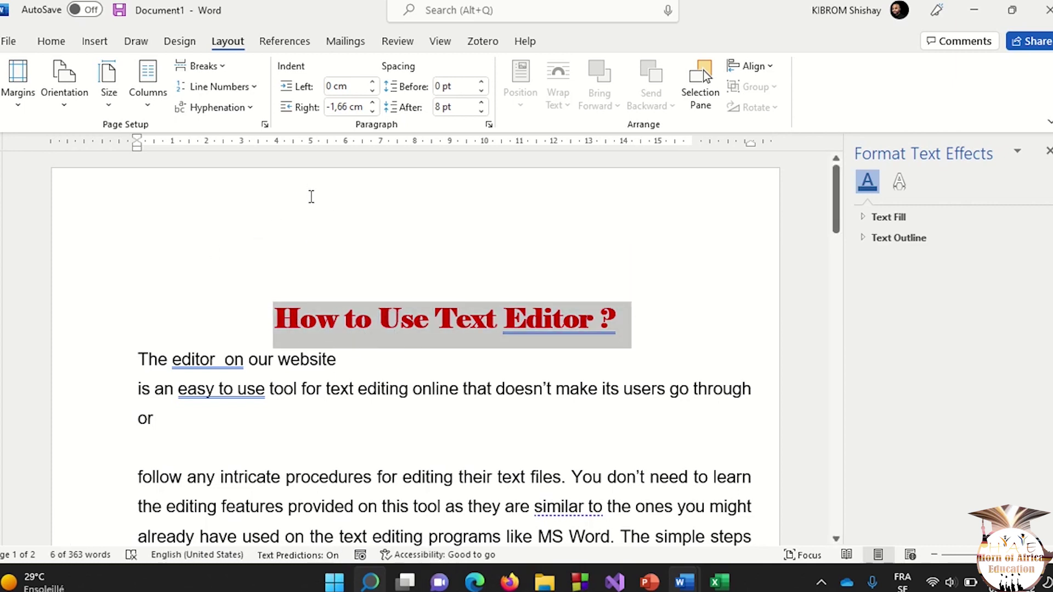
pyautogui.doubleClick(309, 198)
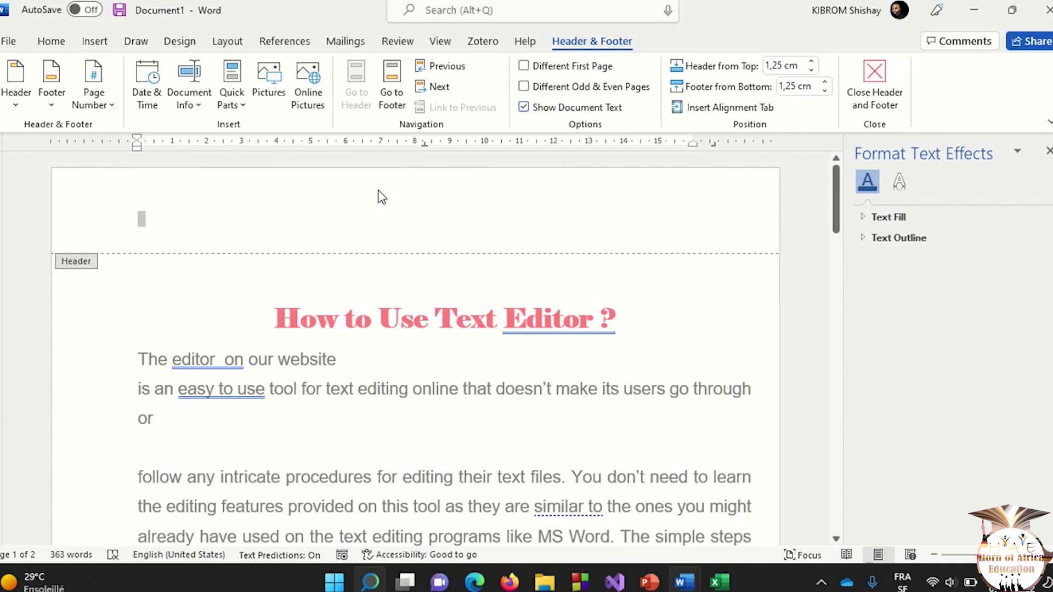
pyautogui.press('BackSpace')
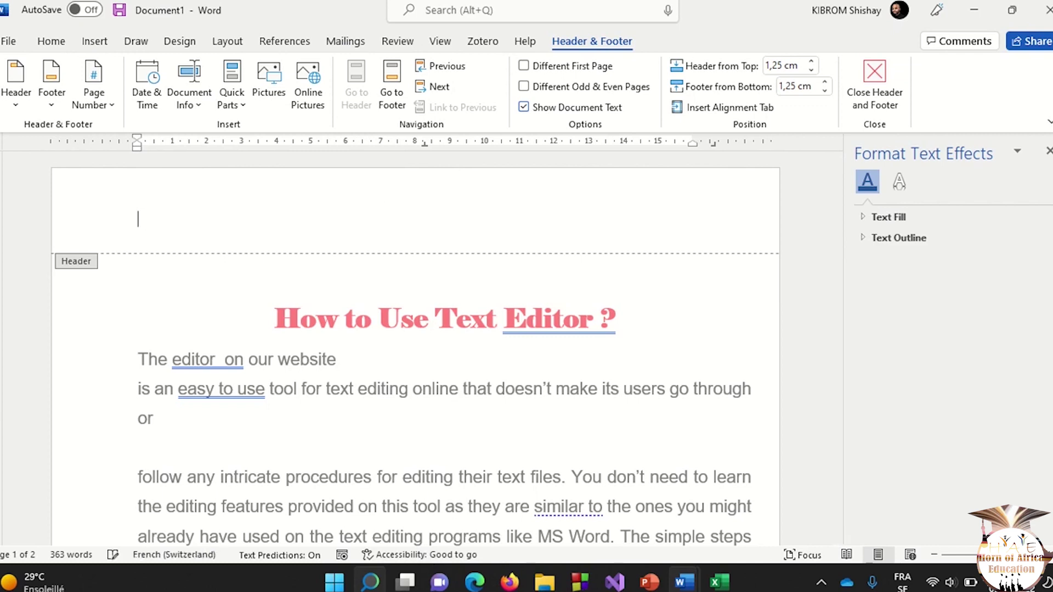
pyautogui.write('Her is our header')
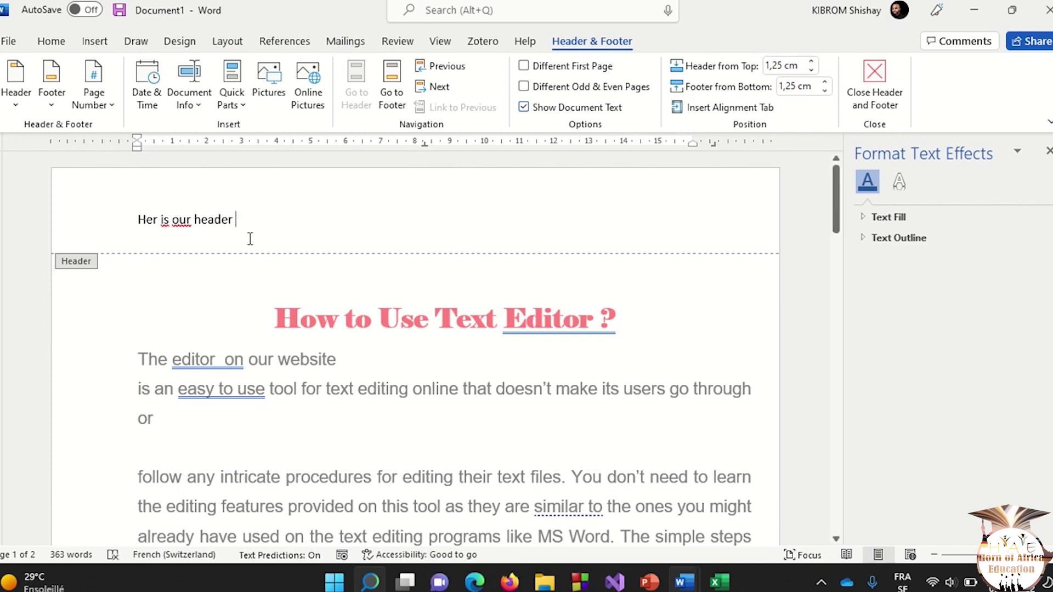
pyautogui.scroll(-5, 250, 239)
pyautogui.scroll(5, 250, 239)
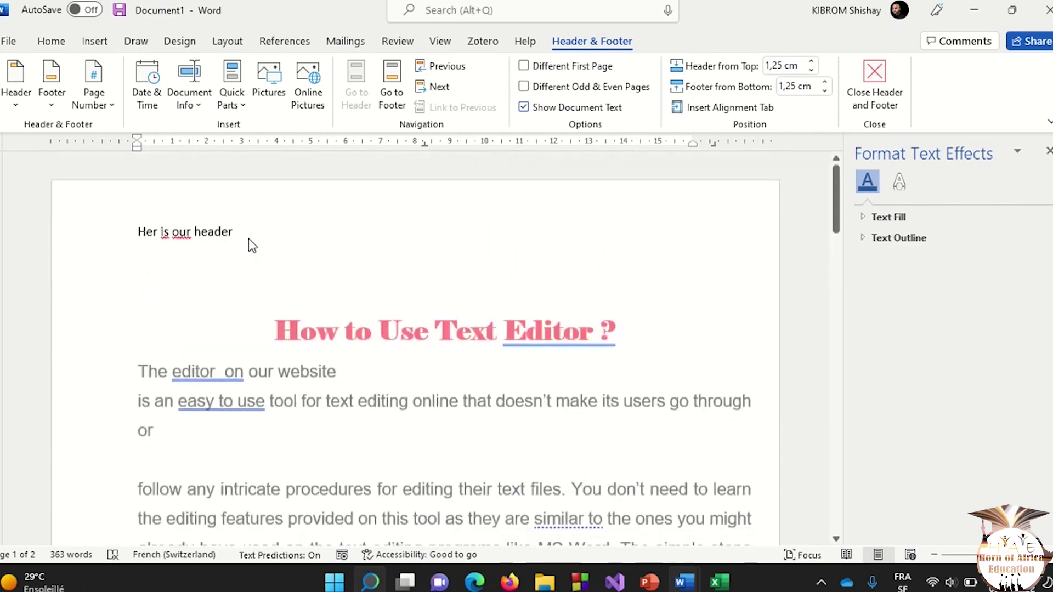
pyautogui.scroll(-1, 252, 238)
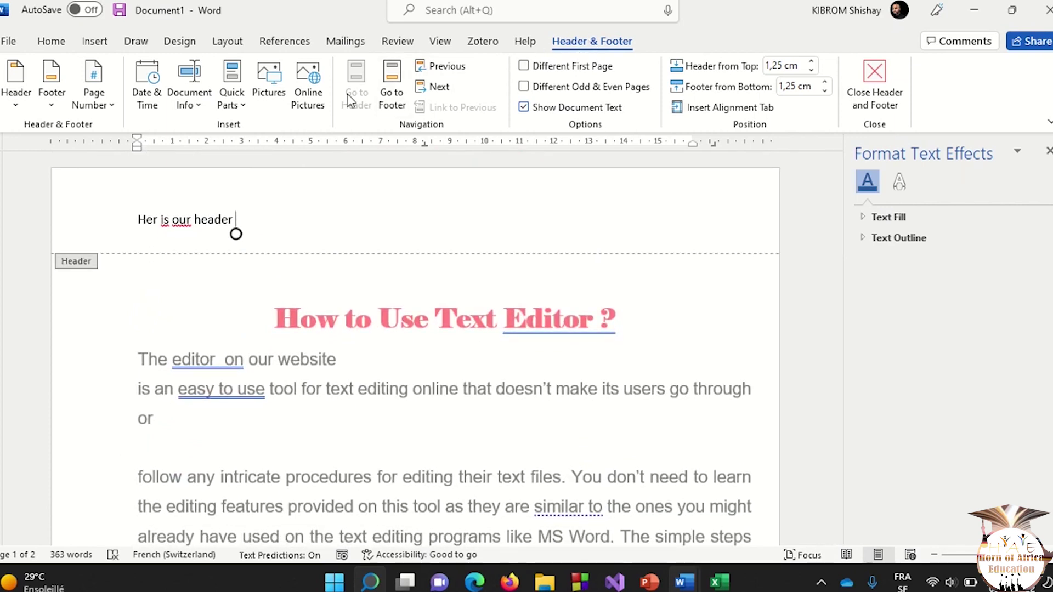
# Step: Browse the built-in header designs and apply the Facet (Even Page) header to the document
pyautogui.click(11, 100)
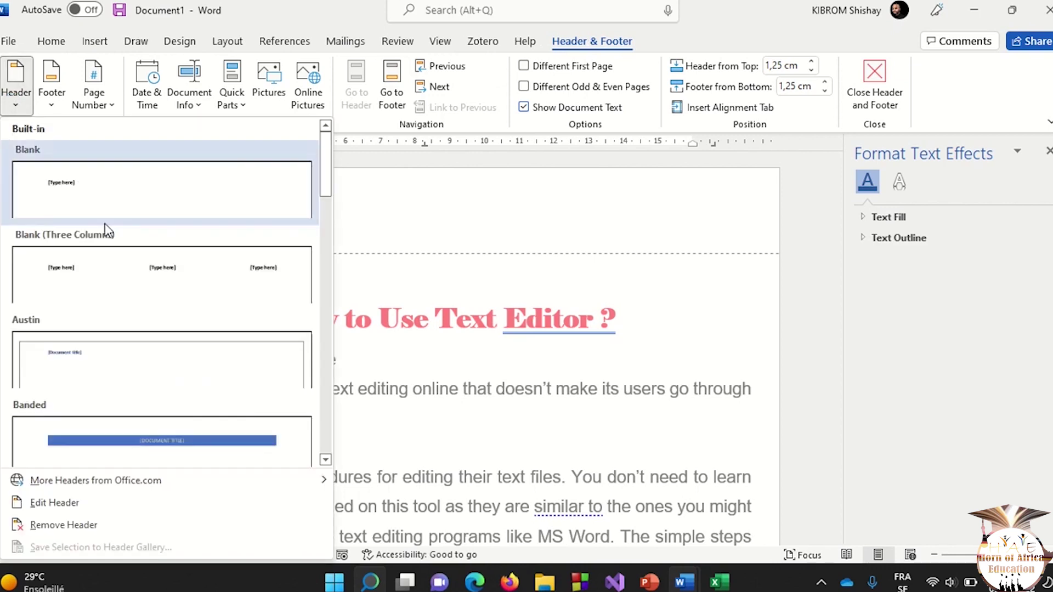
pyautogui.scroll(-5, 114, 257)
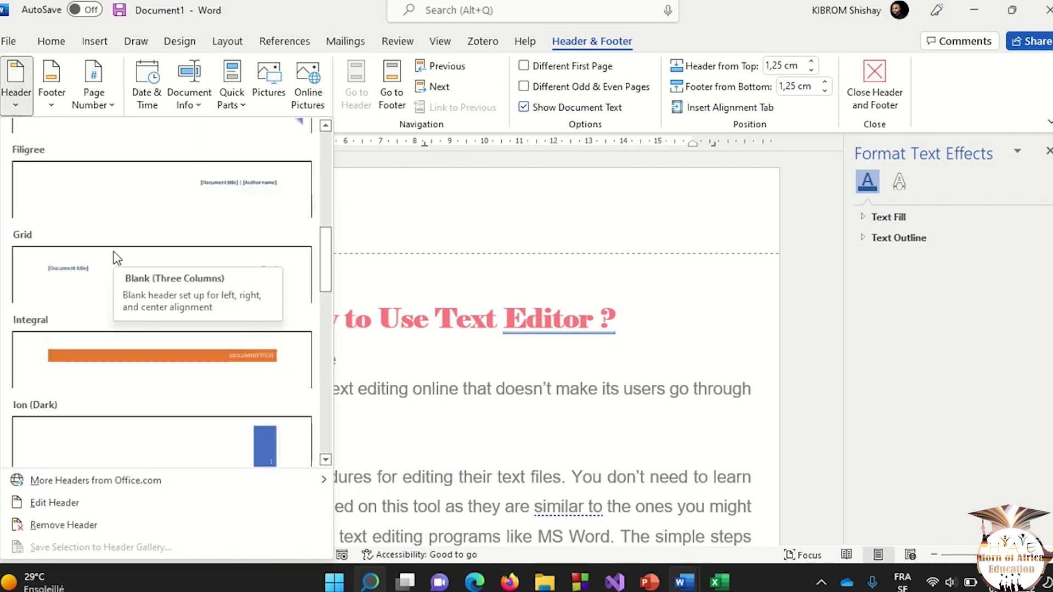
pyautogui.scroll(-3, 114, 257)
pyautogui.scroll(-7, 113, 251)
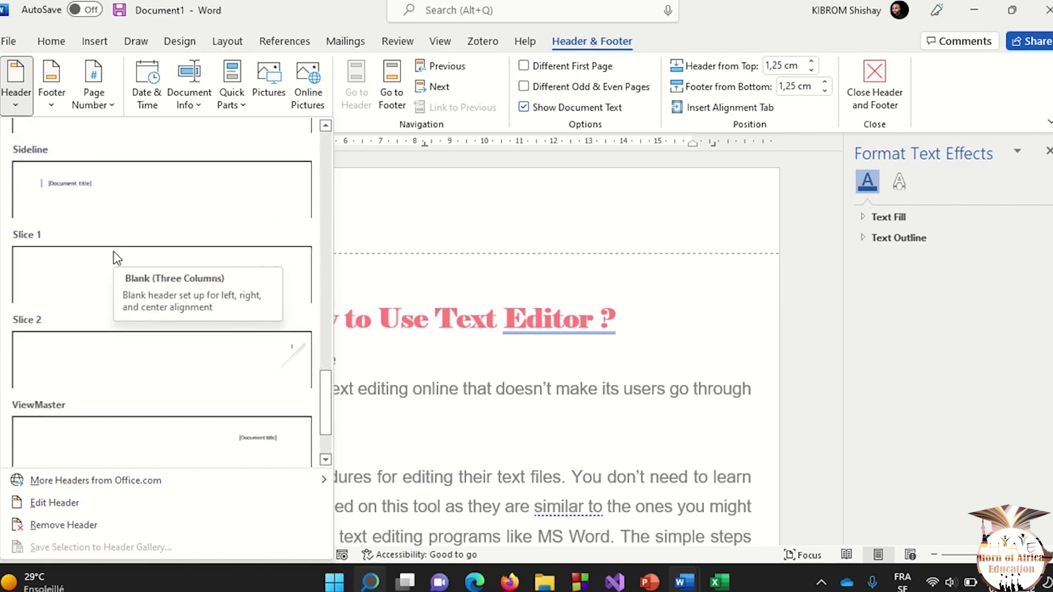
pyautogui.scroll(12, 113, 251)
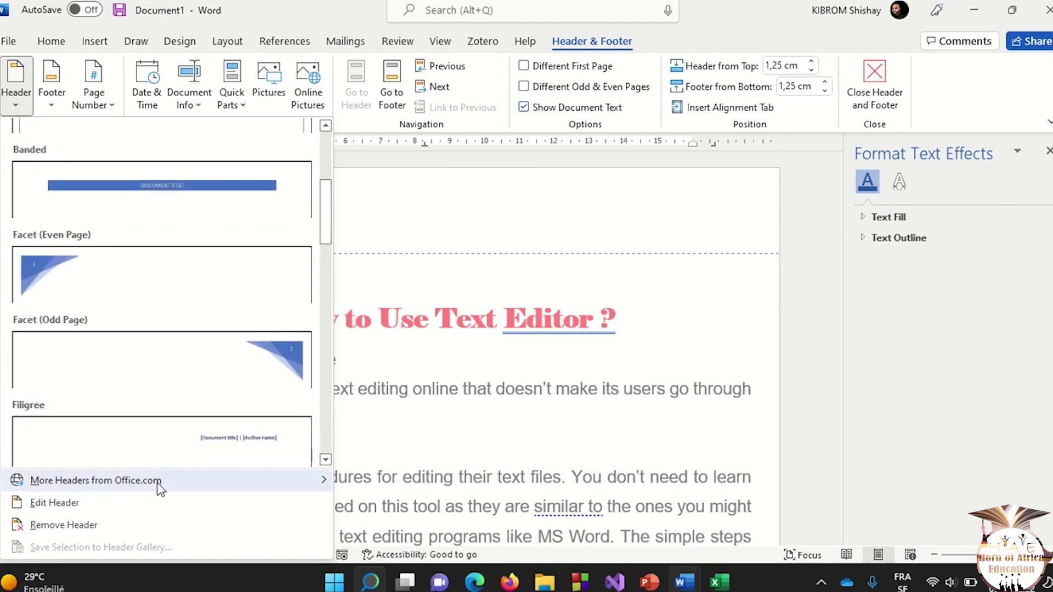
pyautogui.moveTo(153, 487)
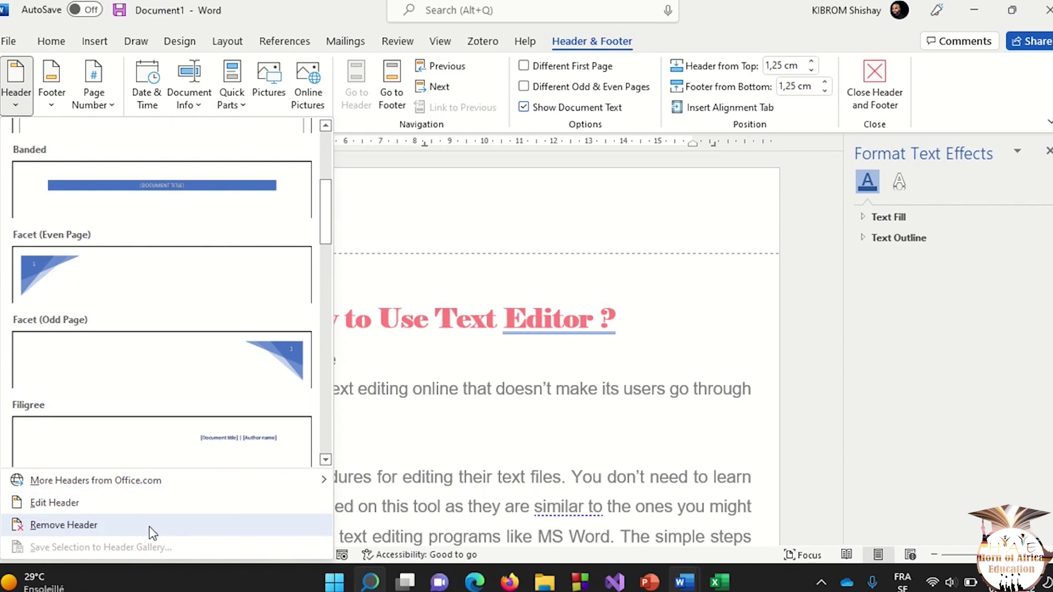
pyautogui.click(74, 275)
pyautogui.moveTo(136, 206); pyautogui.dragTo(135, 175)
pyautogui.click(286, 235)
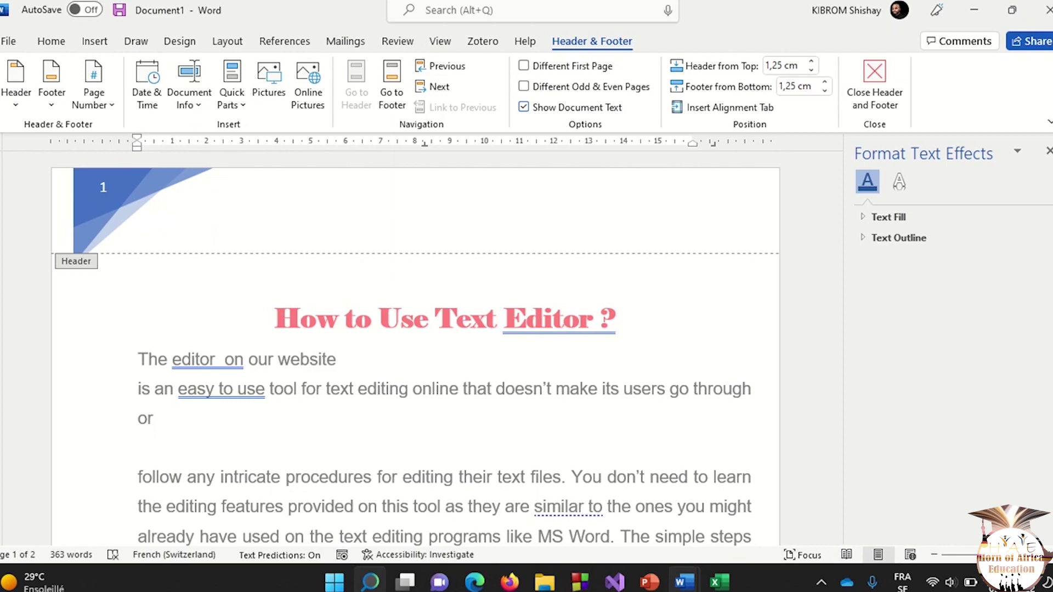
pyautogui.click(202, 195)
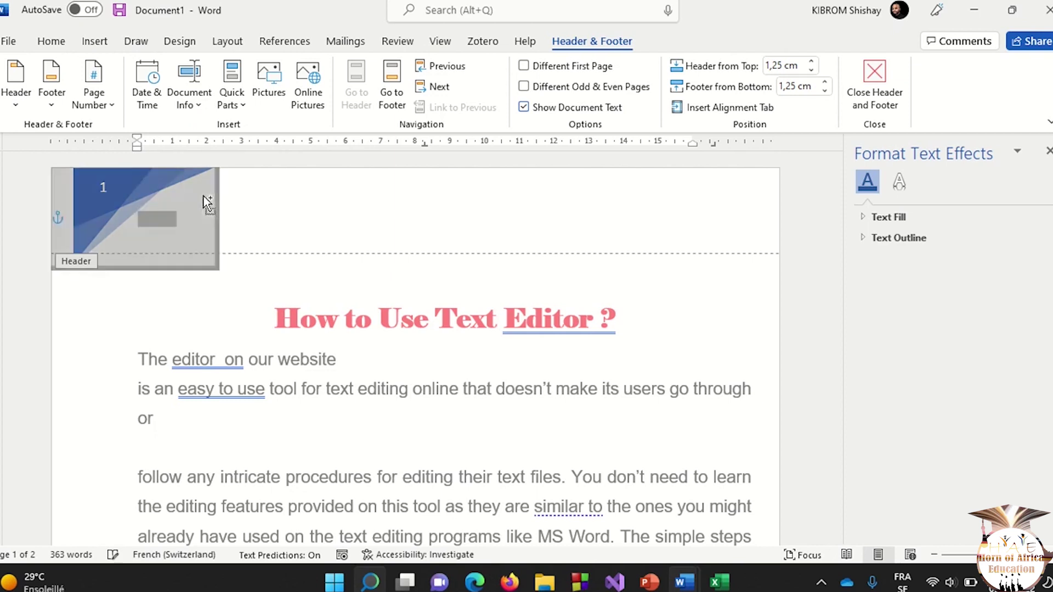
pyautogui.click(170, 216)
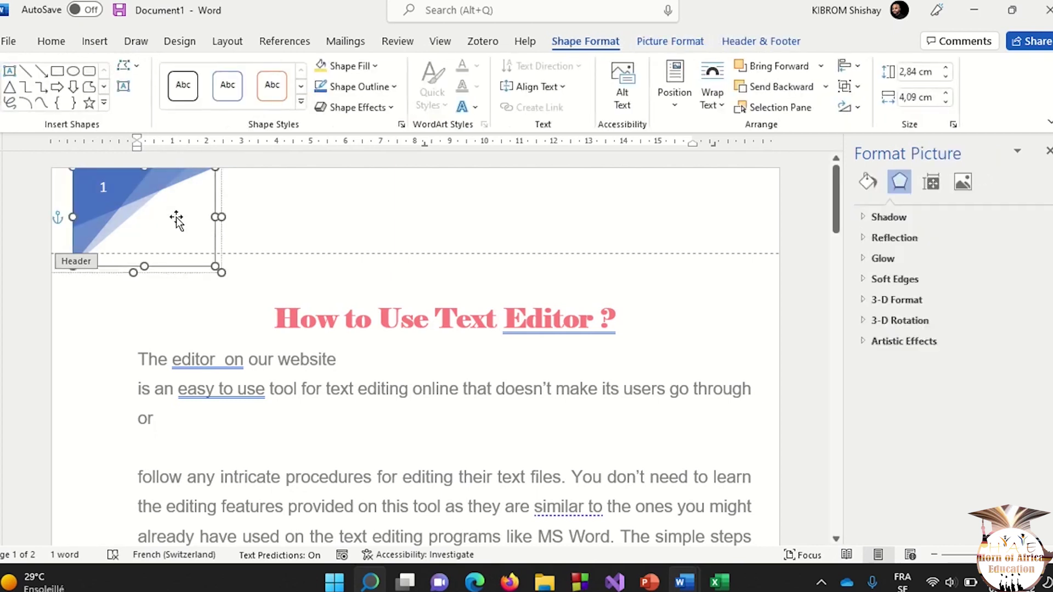
pyautogui.click(276, 220)
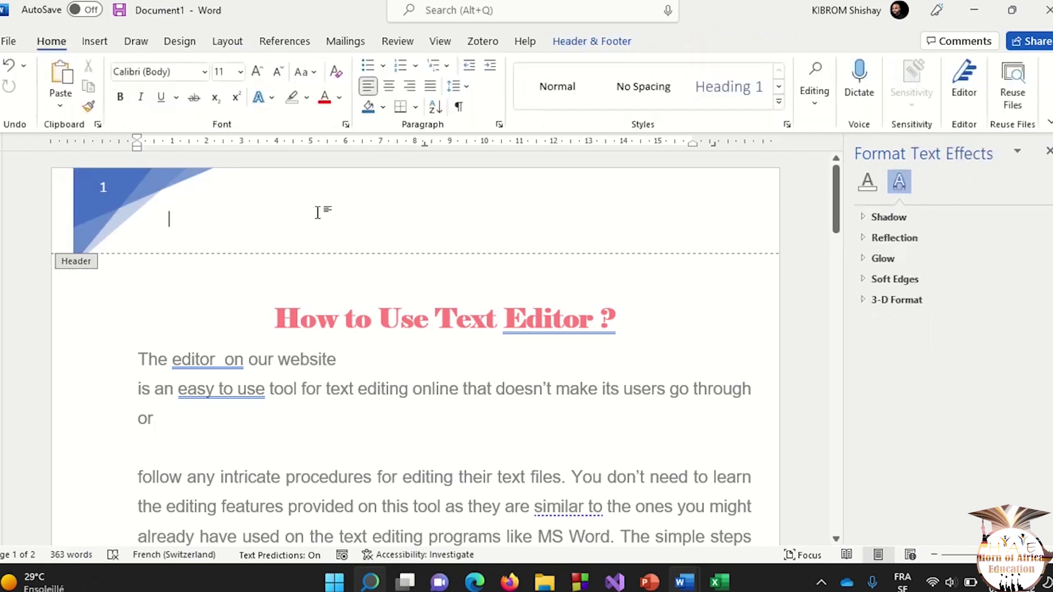
# Step: Replace the current header with the built-in Blank header design
pyautogui.click(592, 41)
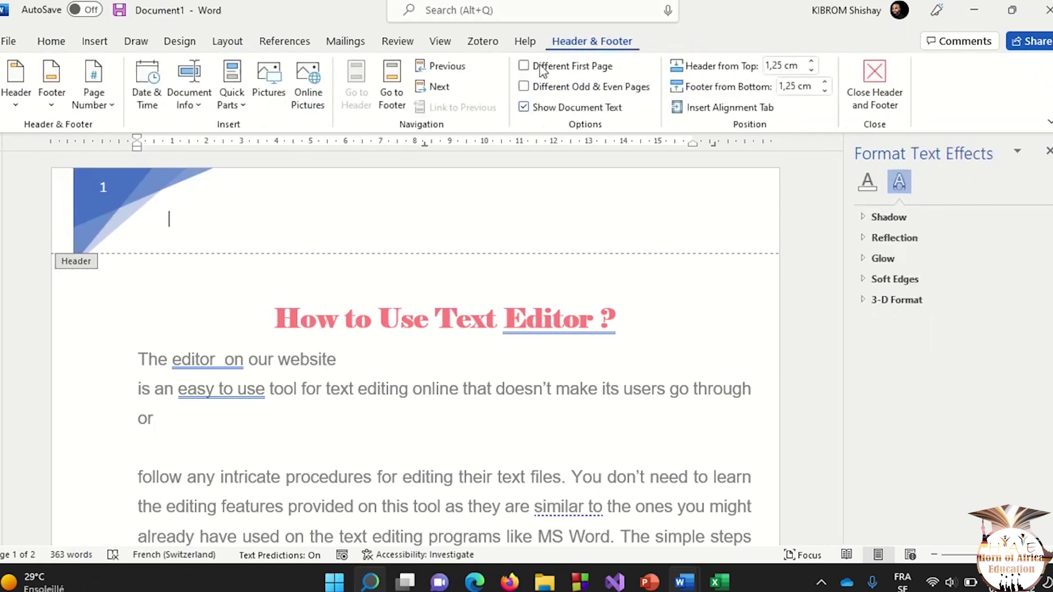
pyautogui.click(17, 106)
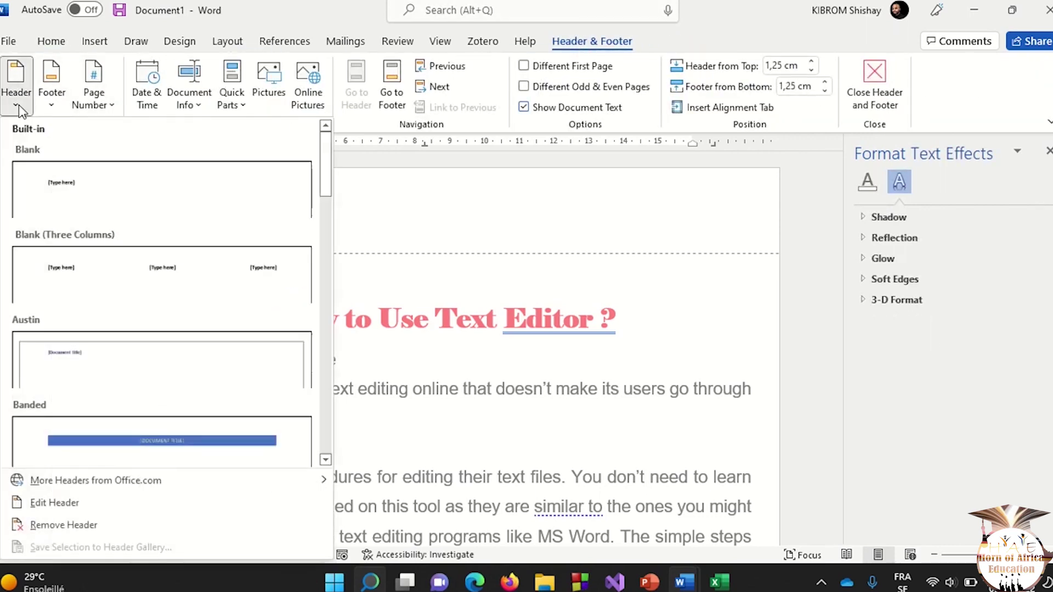
pyautogui.click(154, 208)
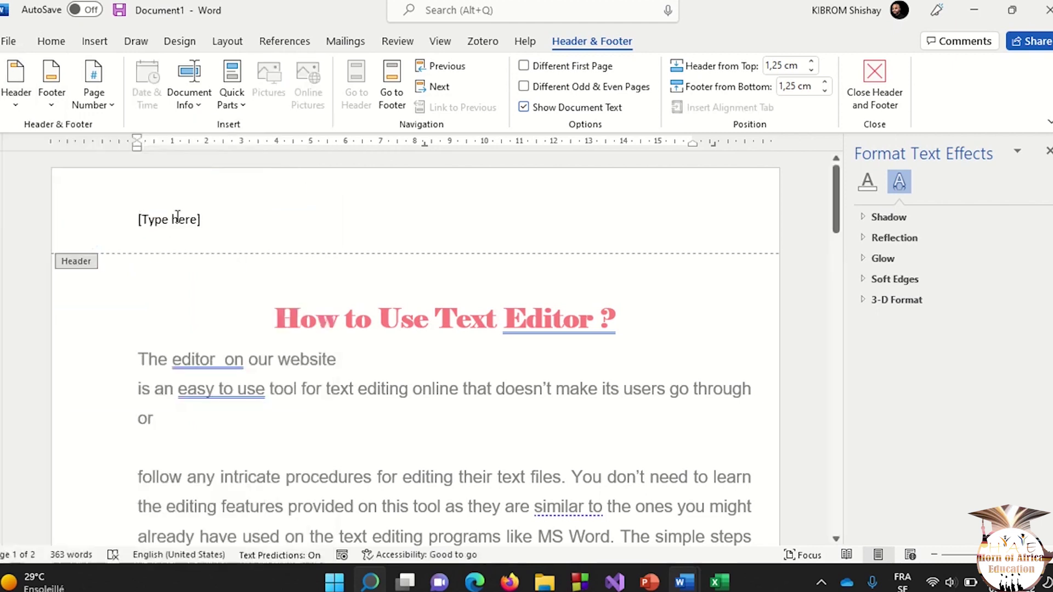
# Step: Replace the header's placeholder with the text "How to edit our header"
pyautogui.click(196, 221)
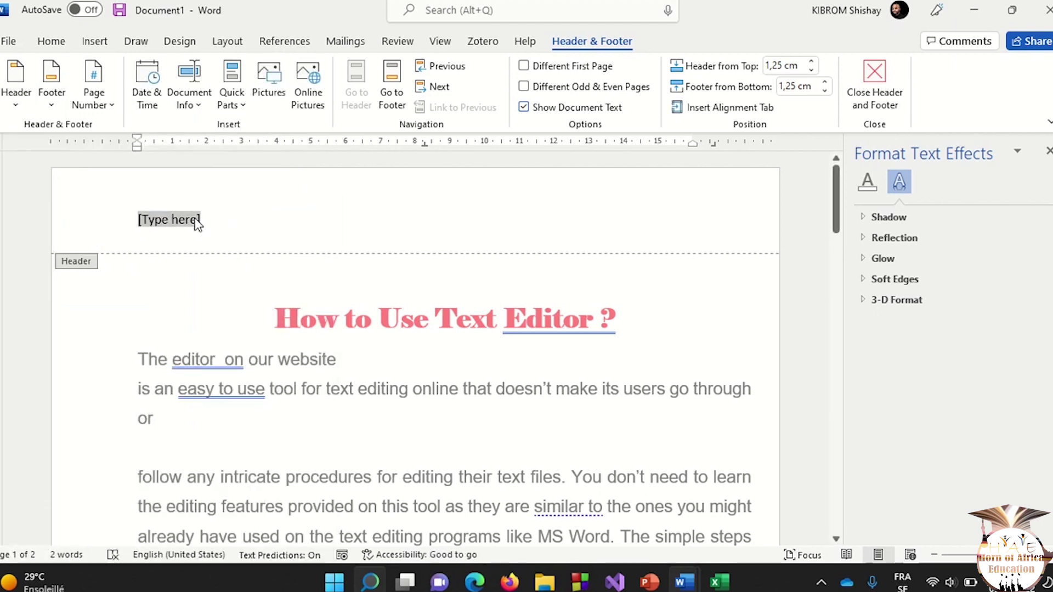
pyautogui.write('How to ')
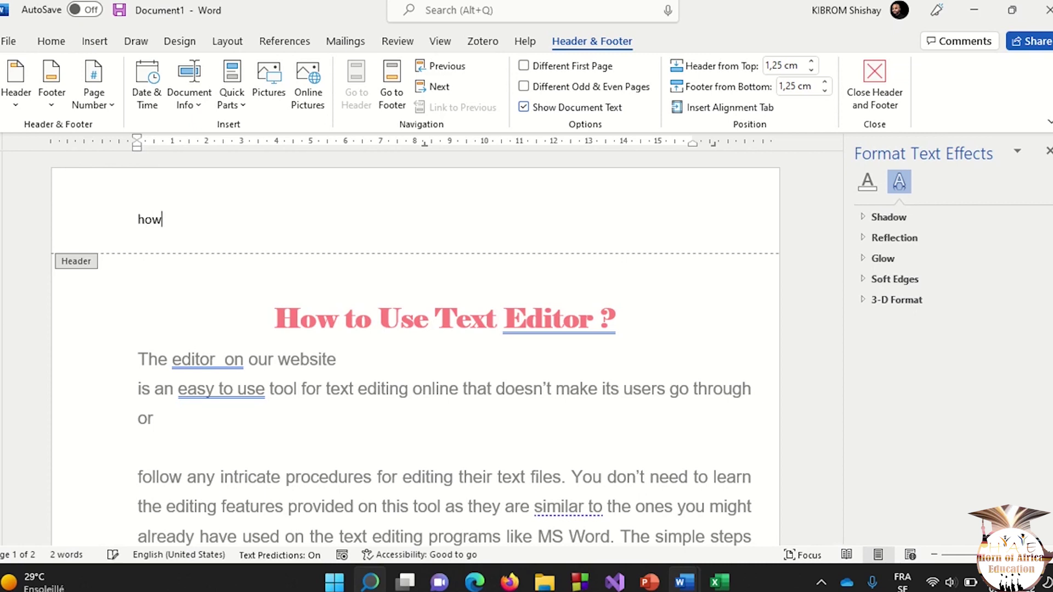
pyautogui.write('edit our her')
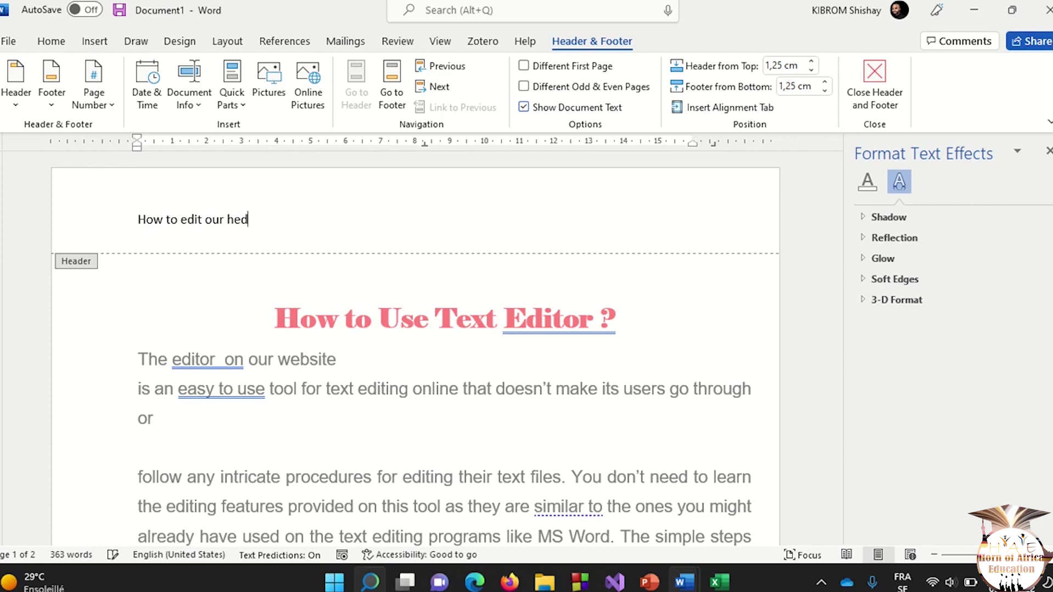
pyautogui.press('BackSpace')
pyautogui.press('BackSpace')
pyautogui.press('BackSpace')
pyautogui.write('ader')
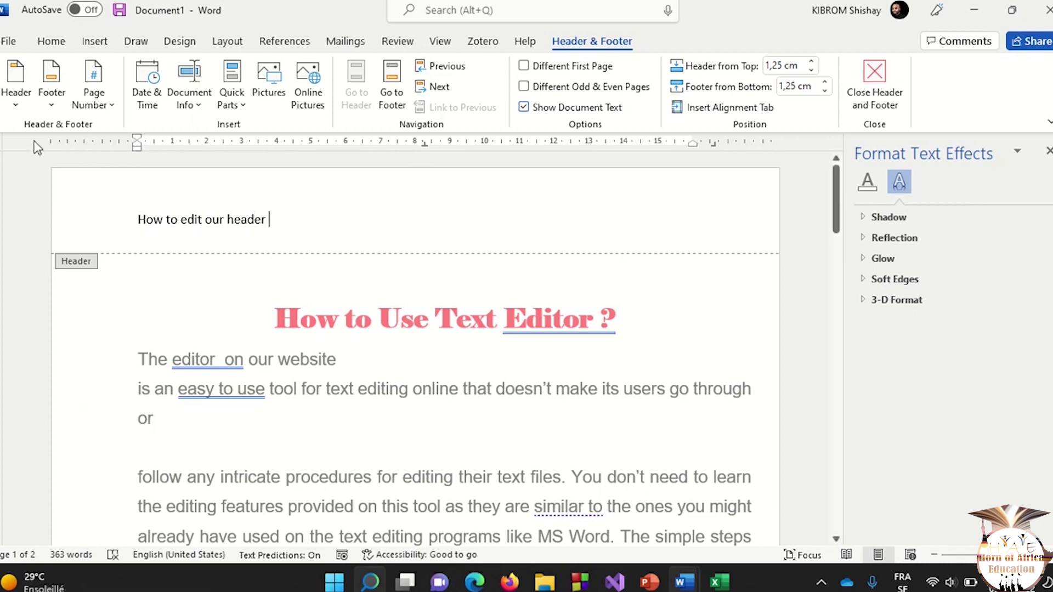
# Step: Open the footer area at the end of the first page and enter the text "Her is our footer"
pyautogui.click(51, 90)
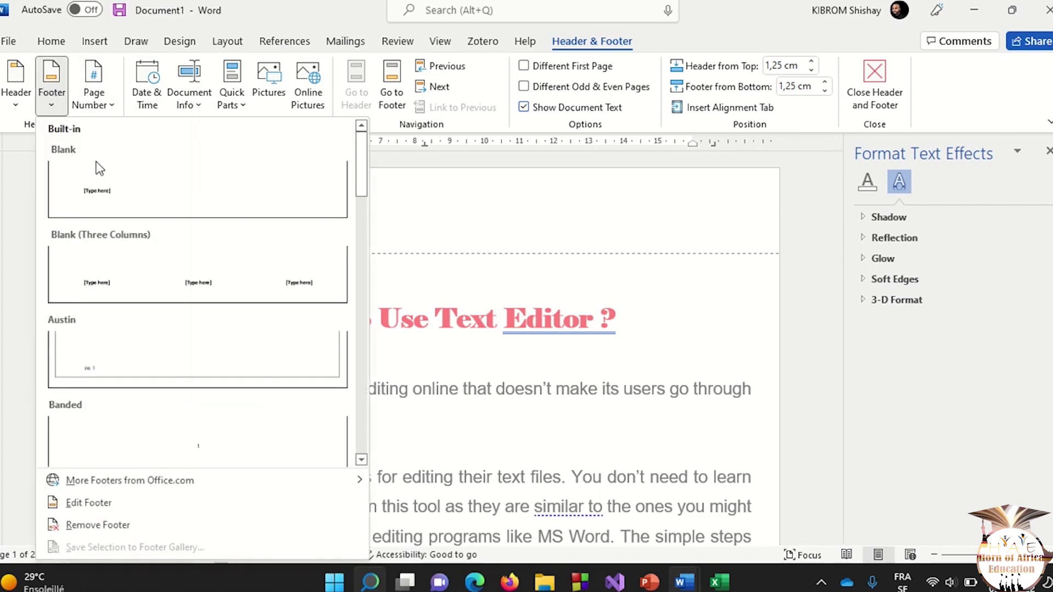
pyautogui.scroll(-5, 538, 412)
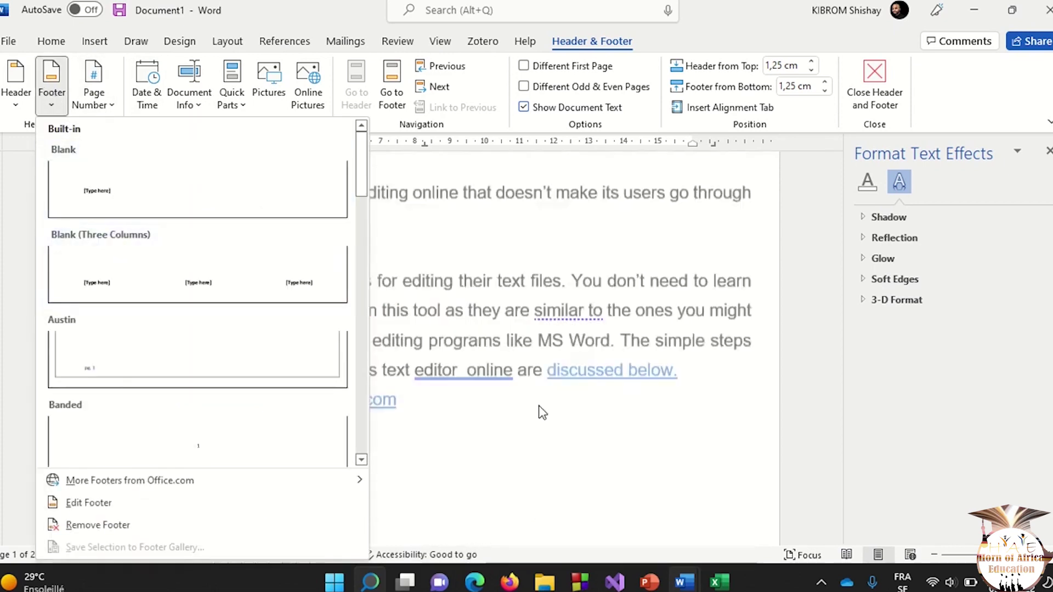
pyautogui.click(538, 411)
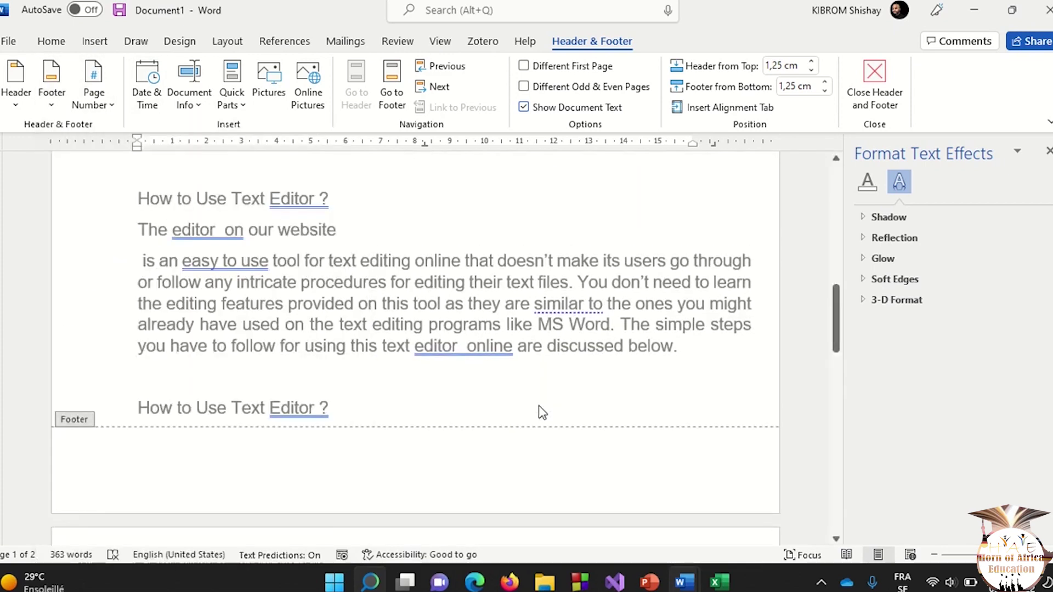
pyautogui.doubleClick(320, 458)
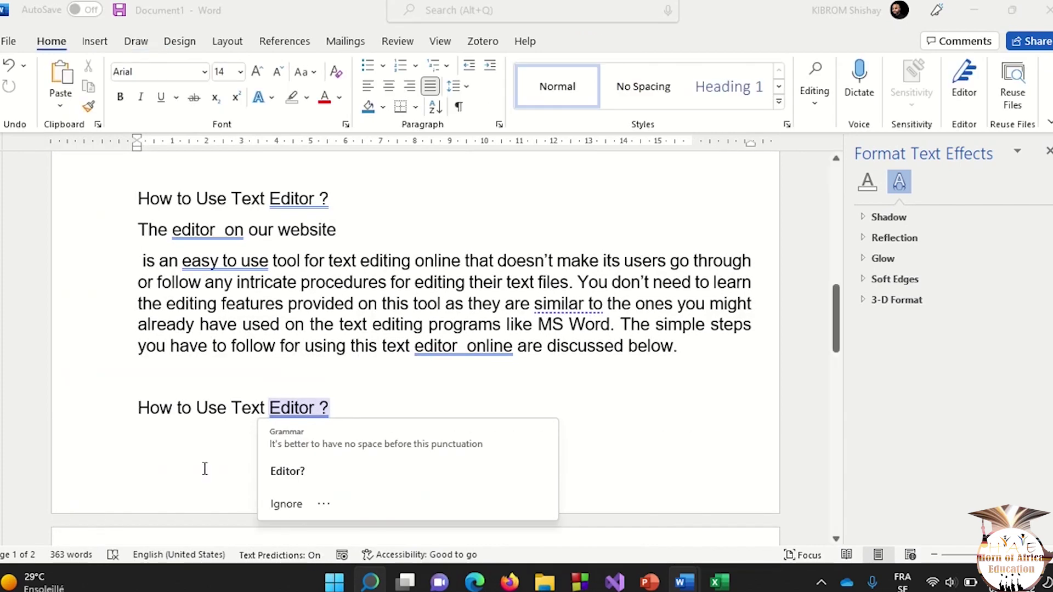
pyautogui.click(205, 468)
pyautogui.doubleClick(205, 468)
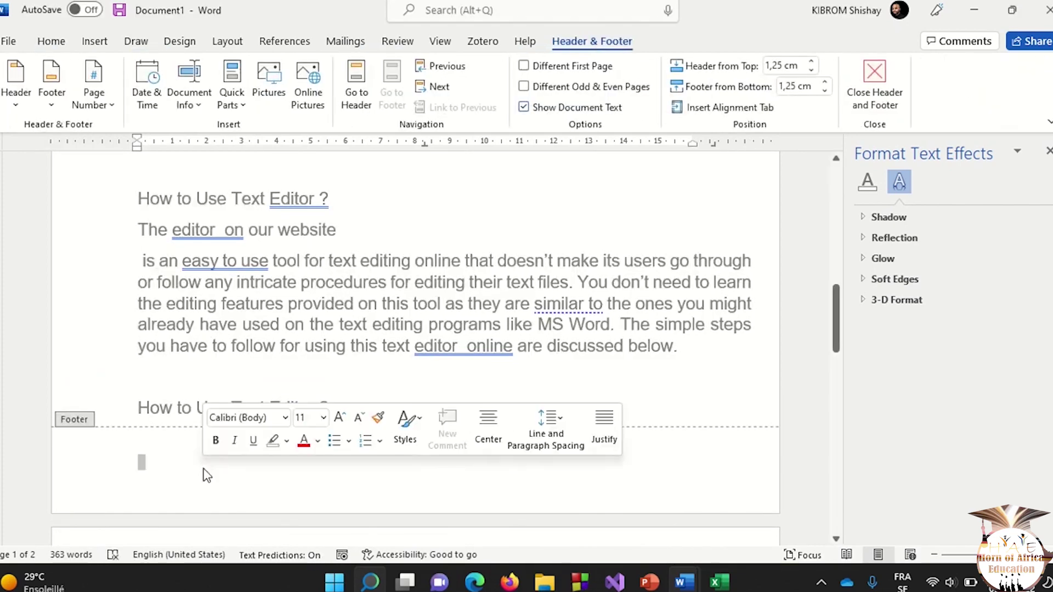
pyautogui.write('Her i')
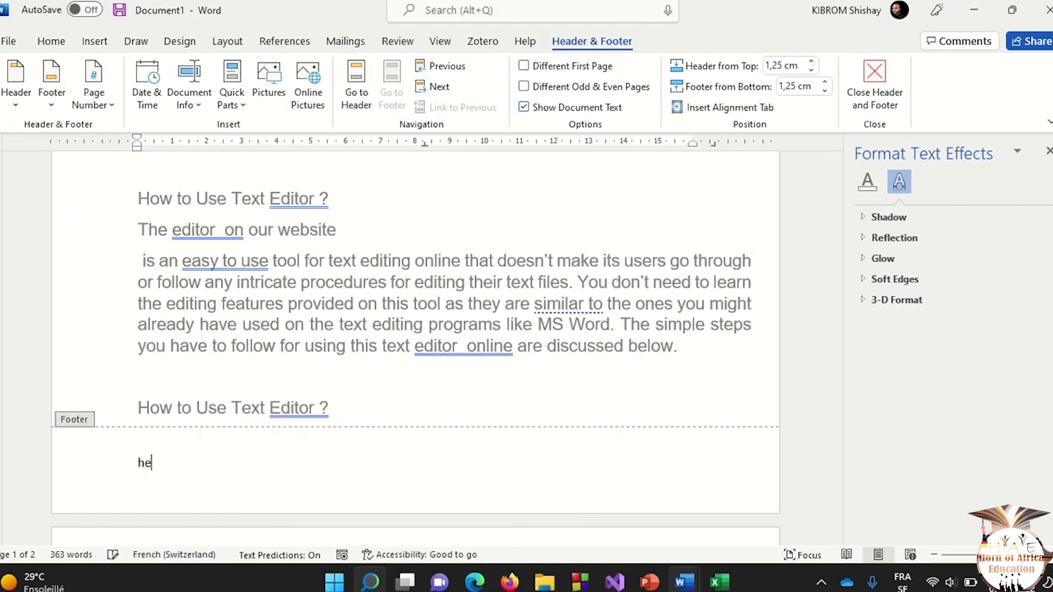
pyautogui.write('s our footer')
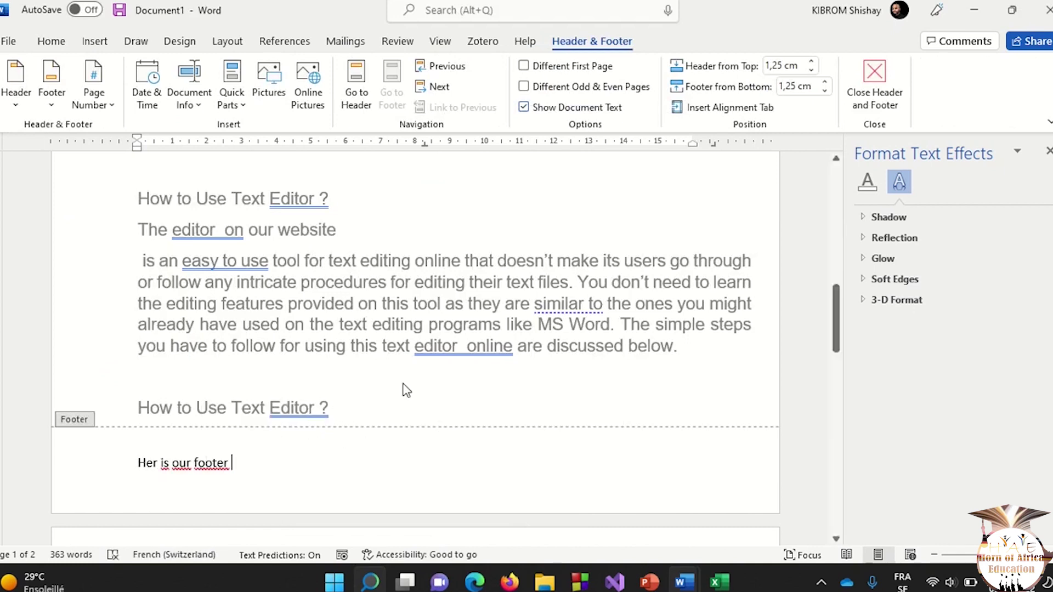
# Step: Check the footer on the second page, close footer editing and return to the start of the document
pyautogui.scroll(-10, 405, 389)
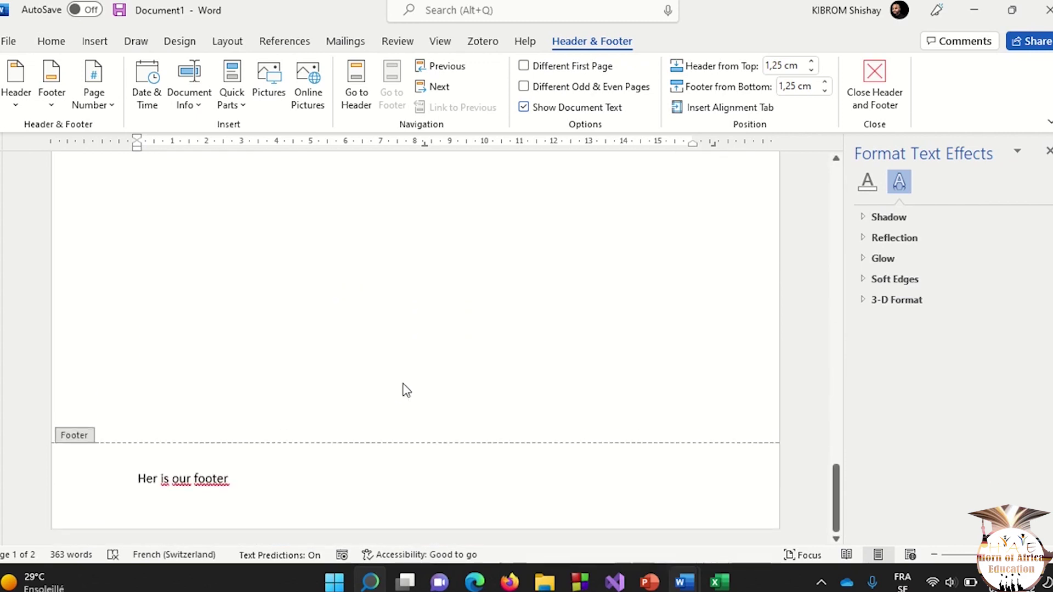
pyautogui.doubleClick(332, 365)
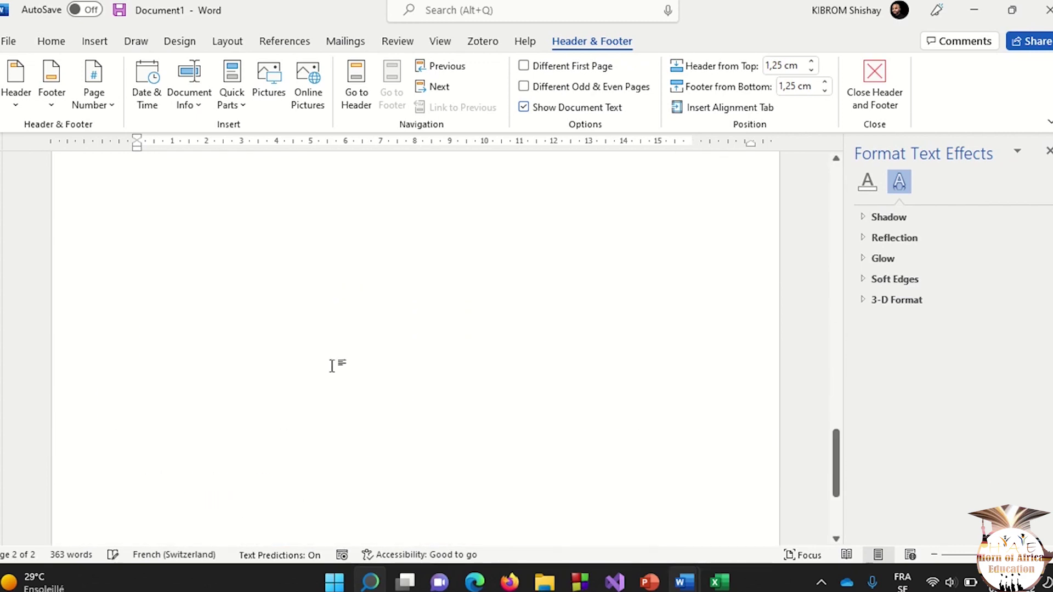
pyautogui.scroll(6, 331, 364)
pyautogui.scroll(-5, 336, 367)
pyautogui.click(258, 311)
pyautogui.hotkey('ctrl', 'z')
pyautogui.hotkey('ctrl', 'z')
pyautogui.hotkey('ctrl', 'z')
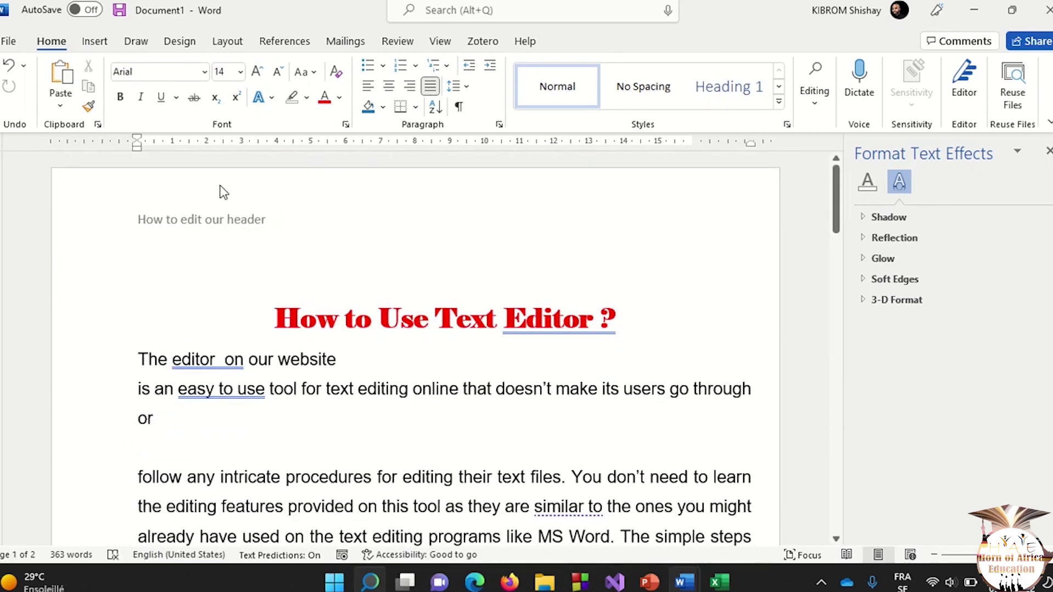
# Step: Open the header, insert the date in the format "Tuesday, August 2, 2022" before its text, and separate the two with a tab
pyautogui.click(336, 238)
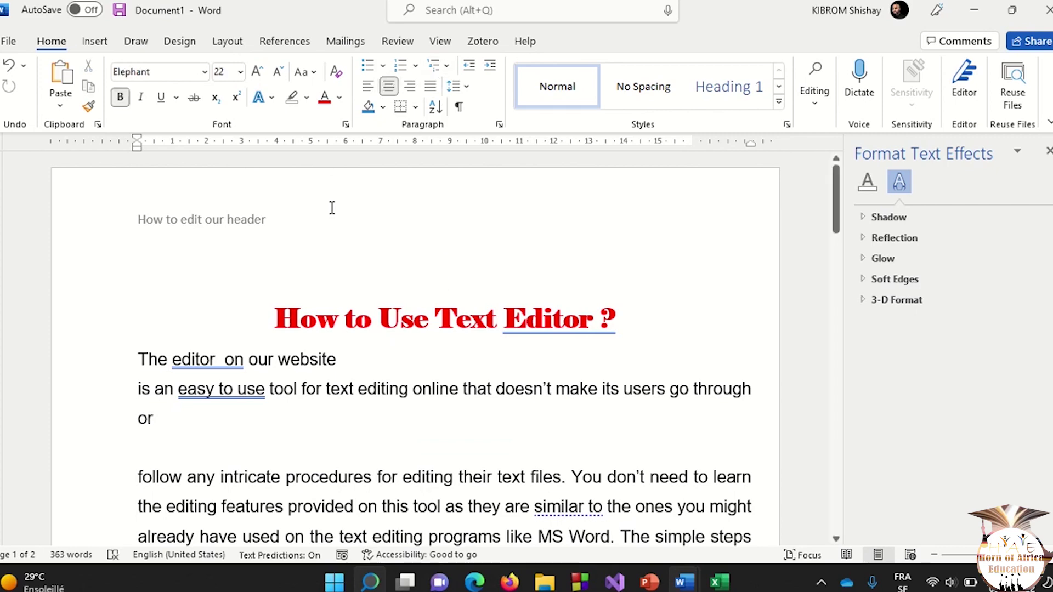
pyautogui.doubleClick(330, 209)
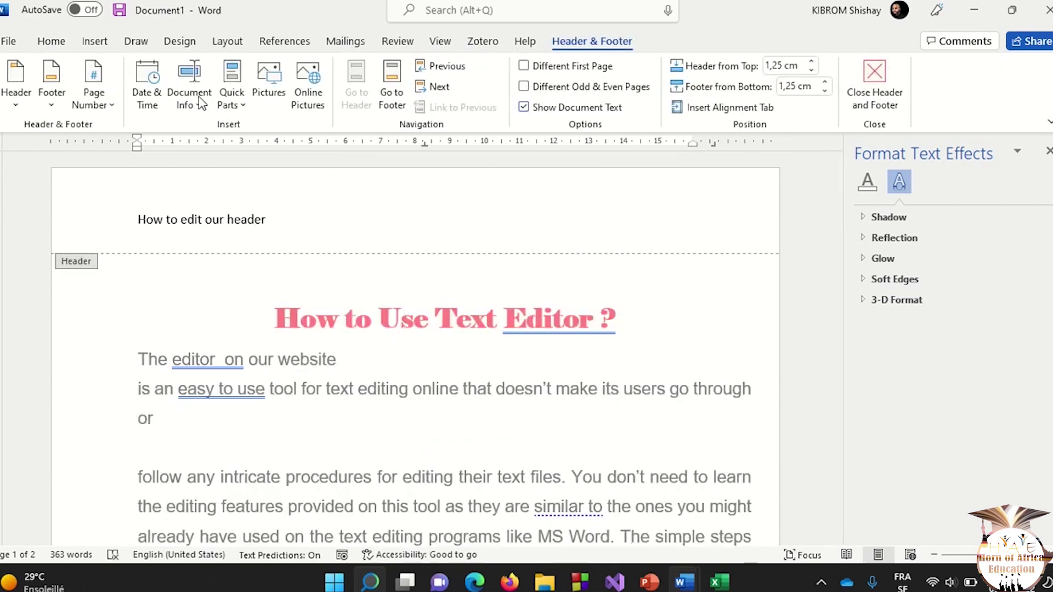
pyautogui.click(147, 88)
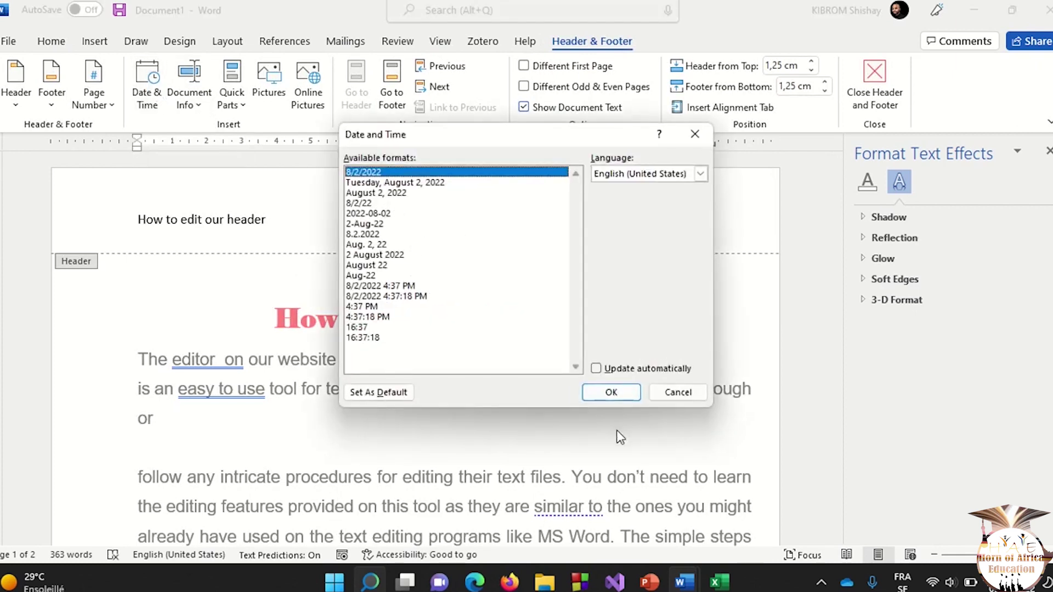
pyautogui.click(375, 183)
pyautogui.click(610, 395)
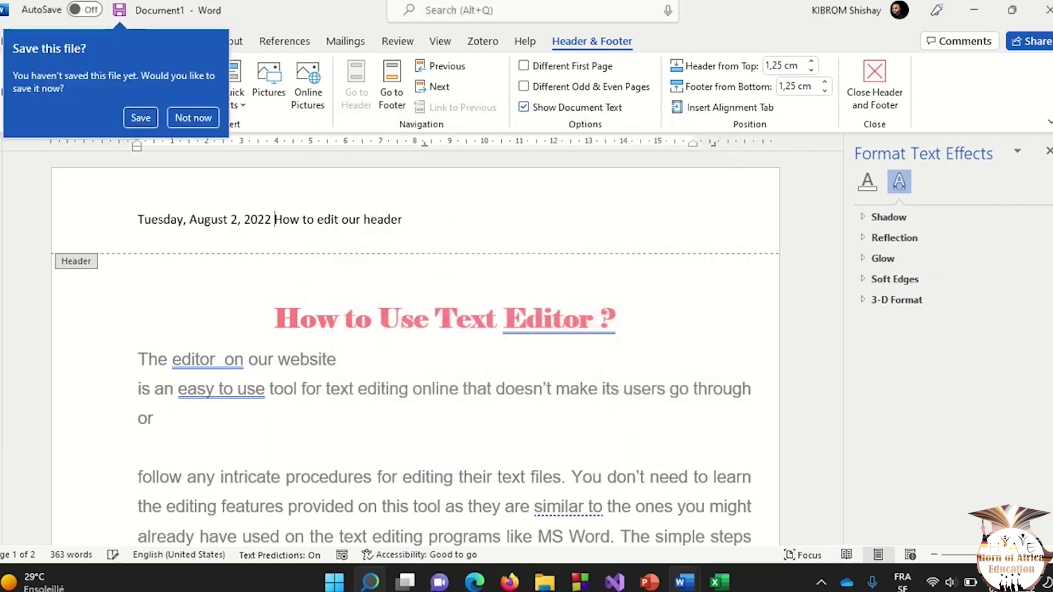
pyautogui.press('Tab')
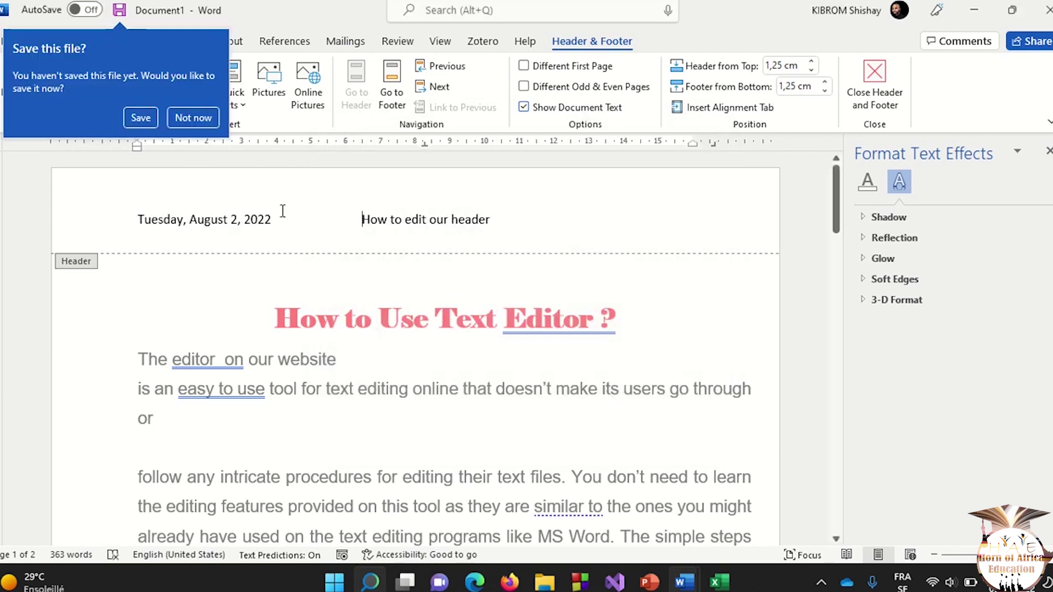
# Step: Review the Quick Parts options available for the header, then close header editing
pyautogui.click(244, 107)
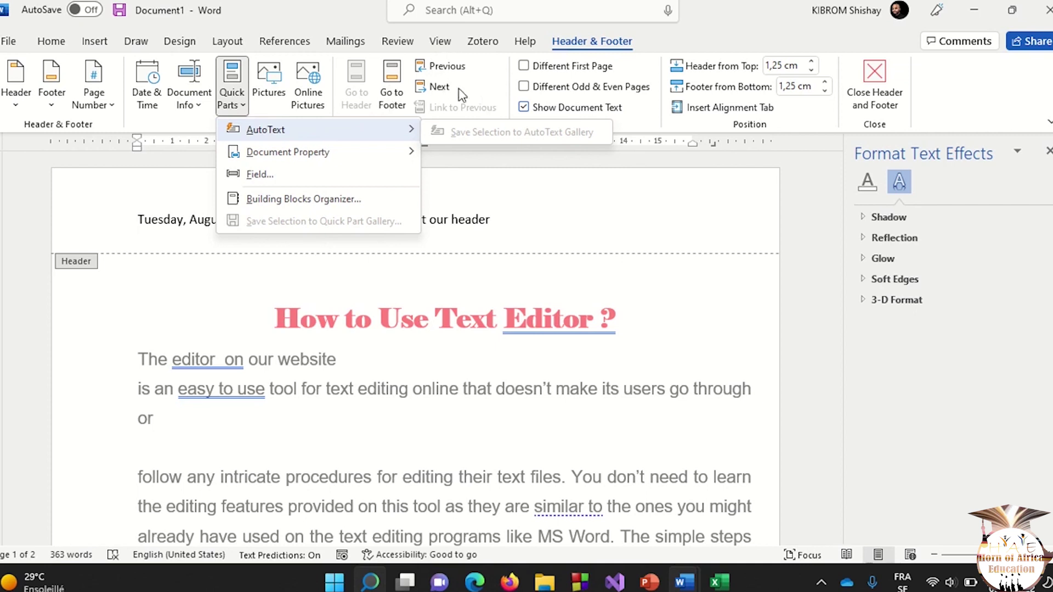
pyautogui.click(437, 67)
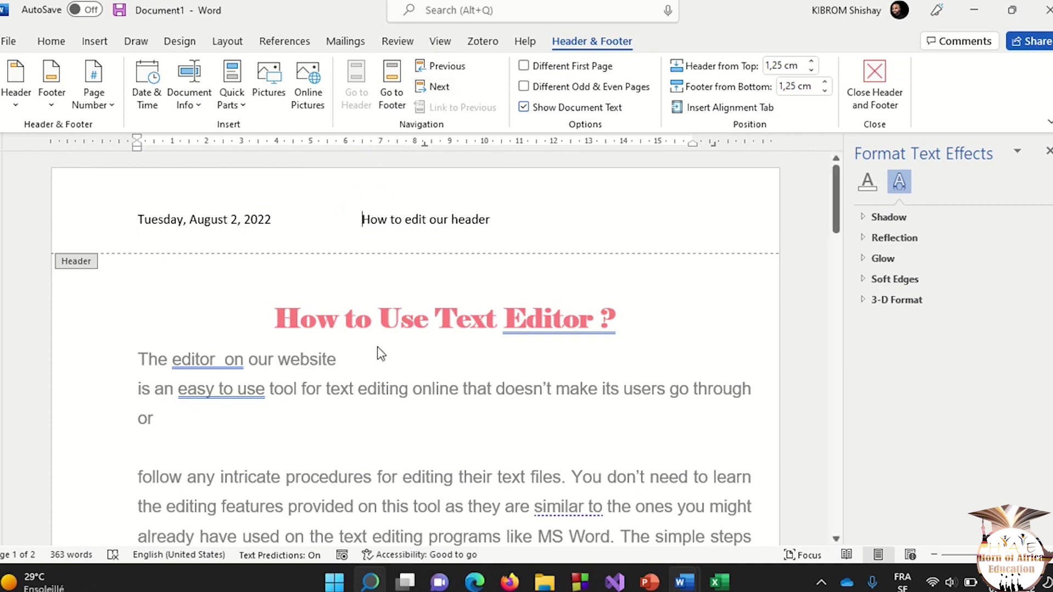
pyautogui.click(359, 220)
pyautogui.click(868, 78)
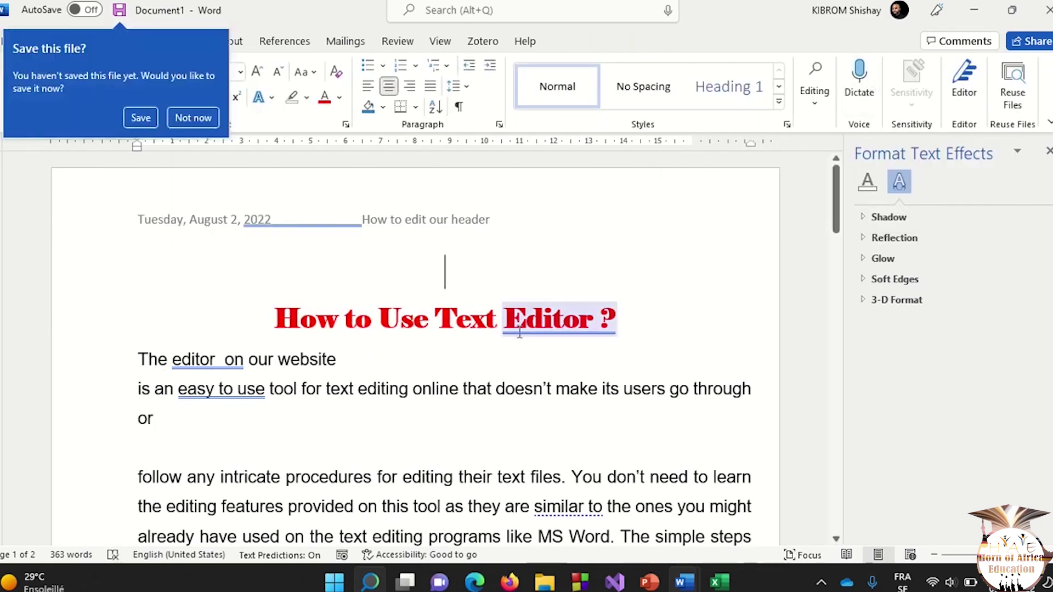
# Step: Reopen the header, remove it with the Remove Header command and return to the document body
pyautogui.tripleClick(455, 224)
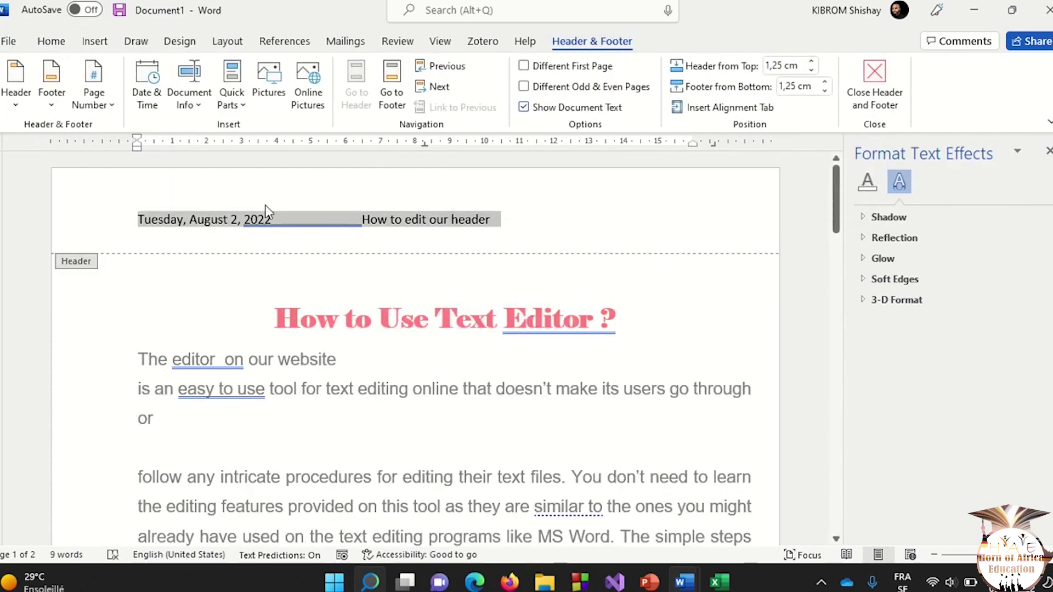
pyautogui.click(16, 96)
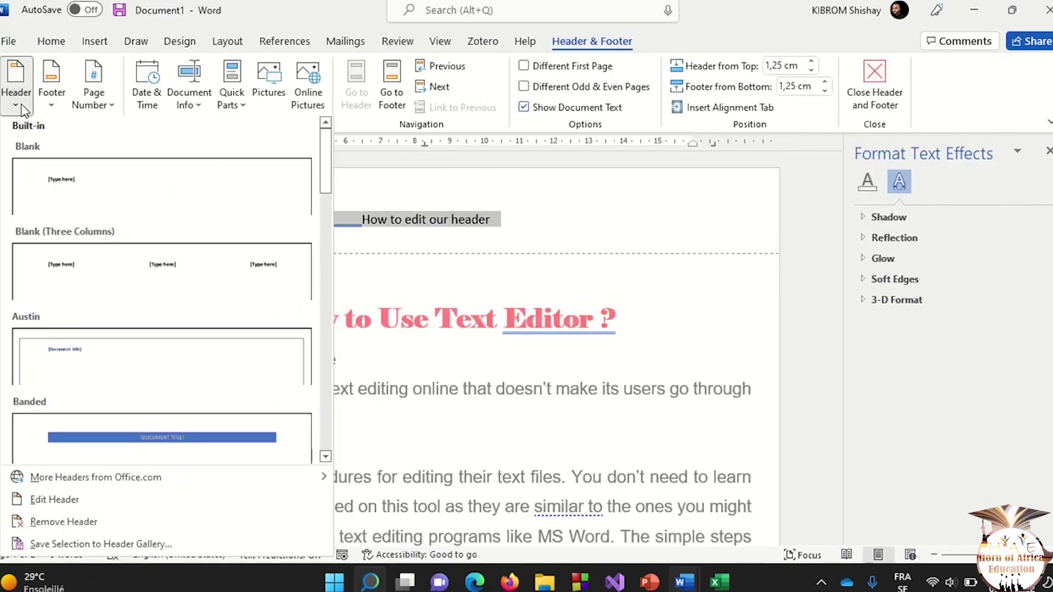
pyautogui.click(104, 526)
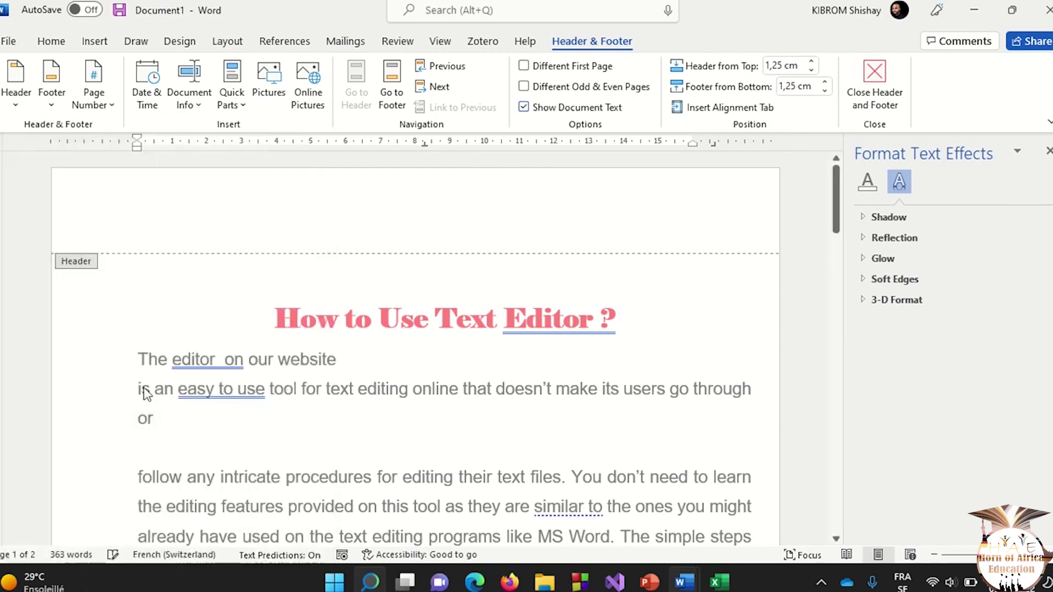
pyautogui.doubleClick(187, 302)
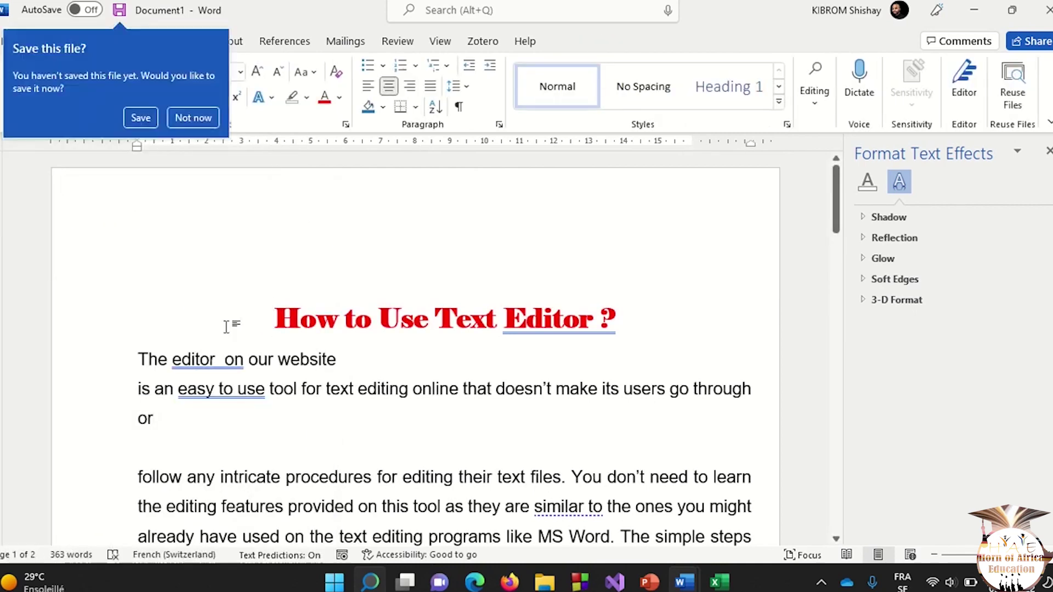
# Step: Add blank lines on the second page until the document extends onto a third page
pyautogui.scroll(-15, 226, 327)
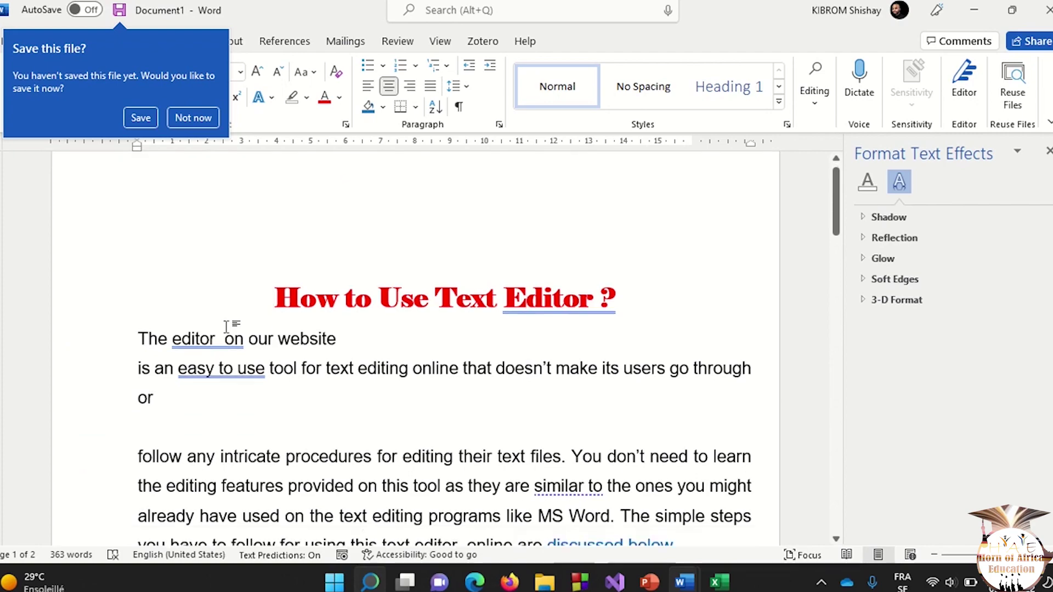
pyautogui.scroll(-3, 228, 325)
pyautogui.scroll(10, 227, 325)
pyautogui.scroll(-10, 228, 323)
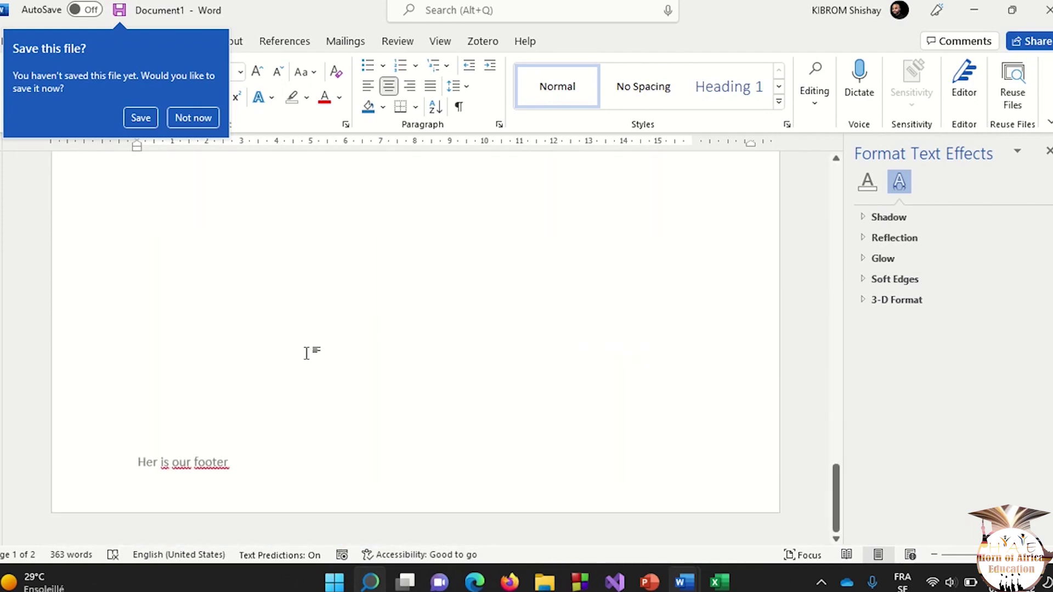
pyautogui.scroll(3, 306, 353)
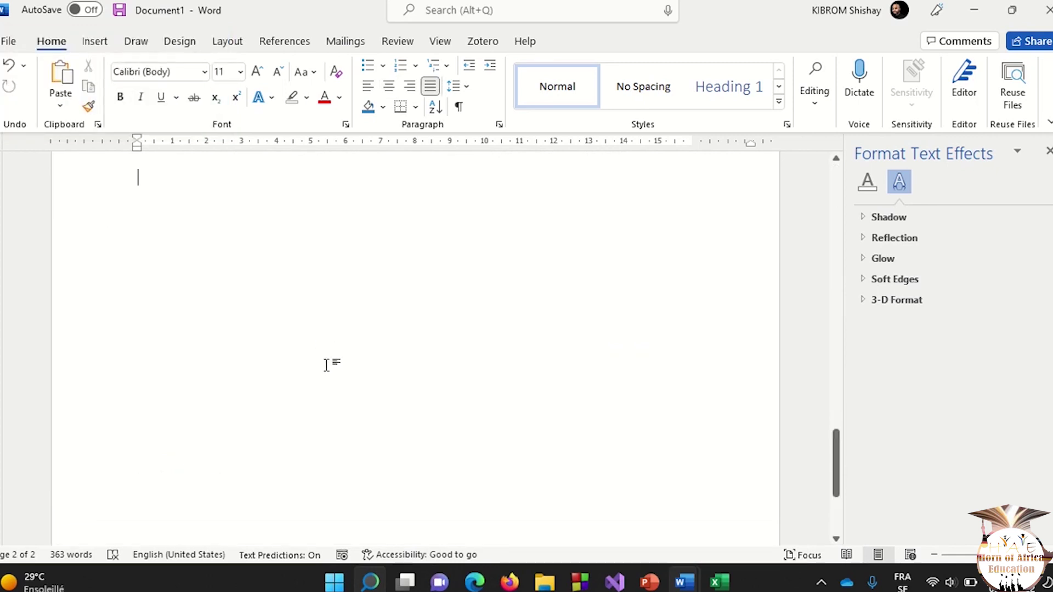
pyautogui.press('Return')
pyautogui.press('Return')
pyautogui.press('Return')
pyautogui.press('Return')
pyautogui.press('Return')
pyautogui.press('Return')
pyautogui.press('Return')
pyautogui.press('Return')
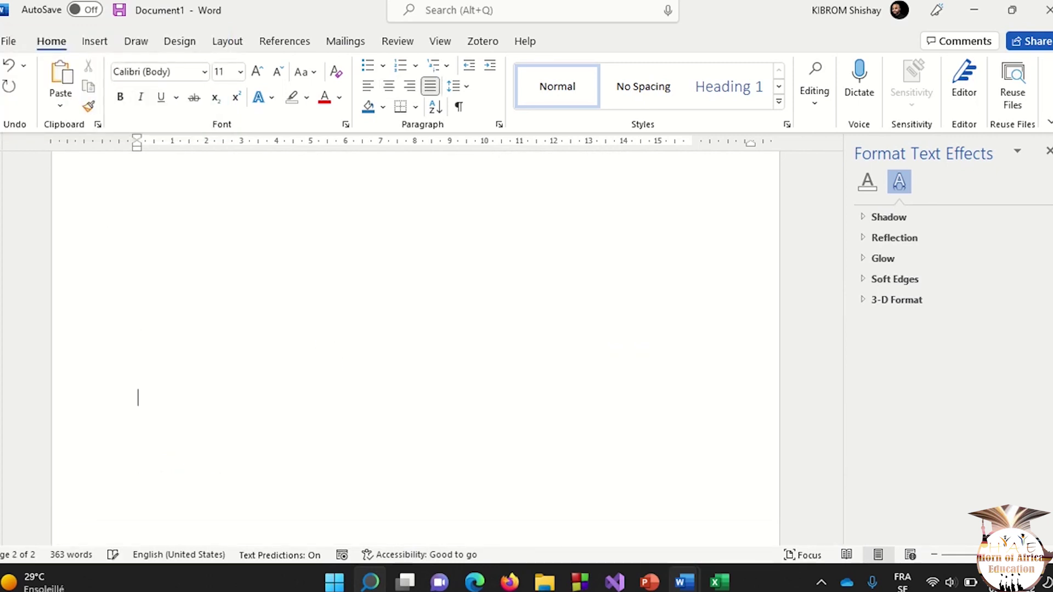
pyautogui.press('Return')
pyautogui.press('Return')
pyautogui.press('Return')
pyautogui.press('Return')
pyautogui.press('Return')
pyautogui.press('Return')
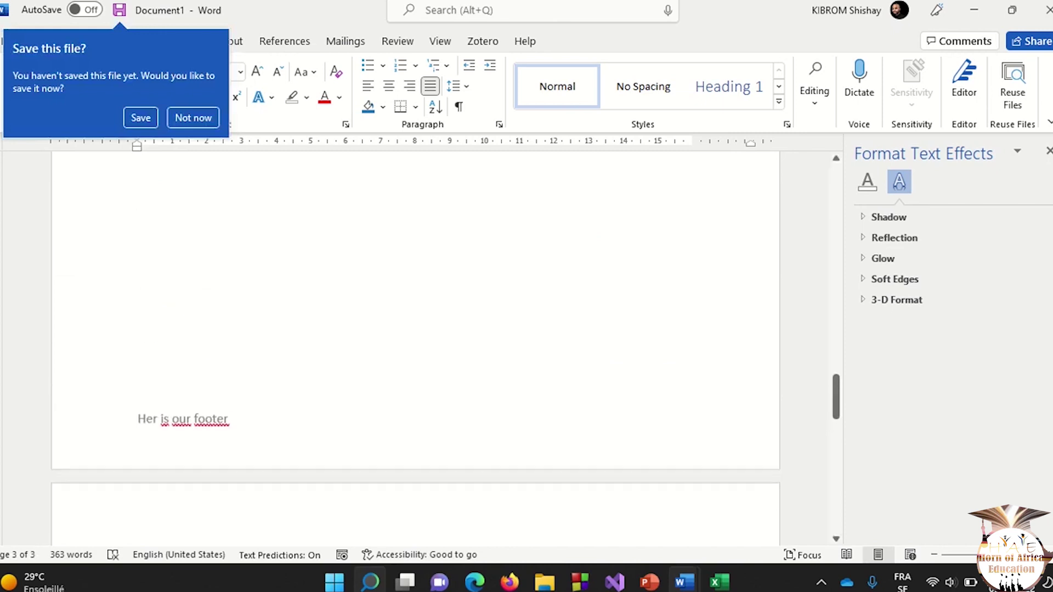
pyautogui.press('Return')
pyautogui.press('Return')
pyautogui.press('Return')
pyautogui.press('Return')
pyautogui.press('Return')
pyautogui.press('Return')
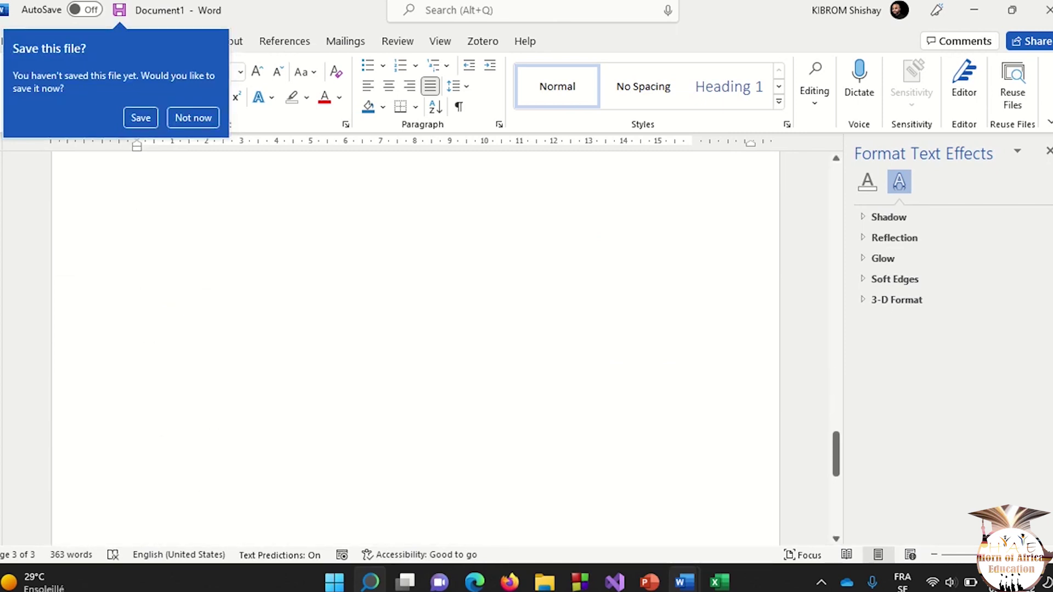
# Step: Check the header and footer areas of the extended document and return to its first page
pyautogui.scroll(1, 138, 381)
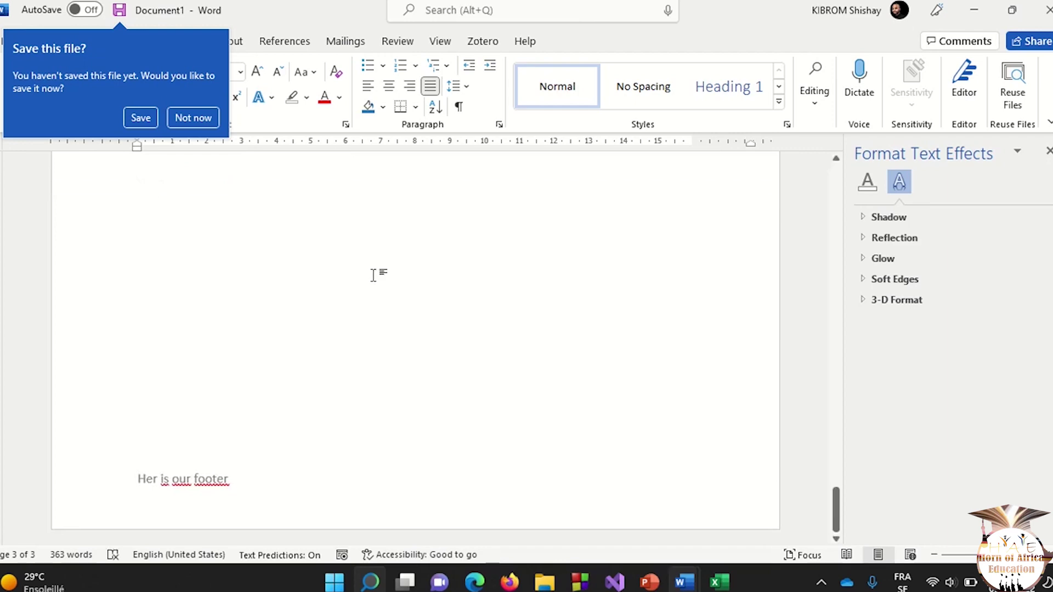
pyautogui.scroll(10, 373, 275)
pyautogui.scroll(-1, 374, 276)
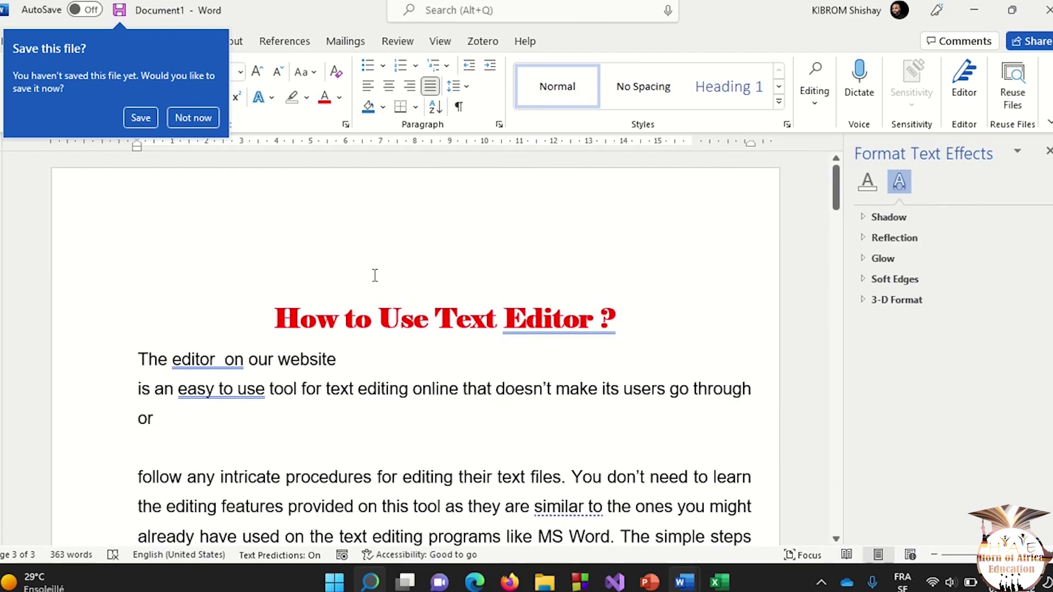